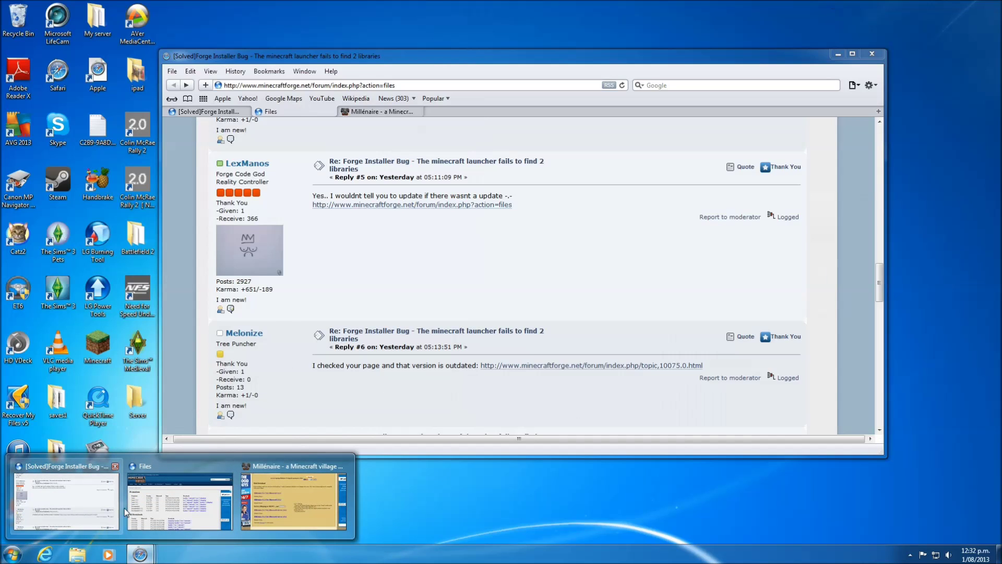
Bring Safari's Forge files page forward and enlarge it to show the 1.6.2 installer builds
{"action": "left_click", "coordinate": [179, 493]}
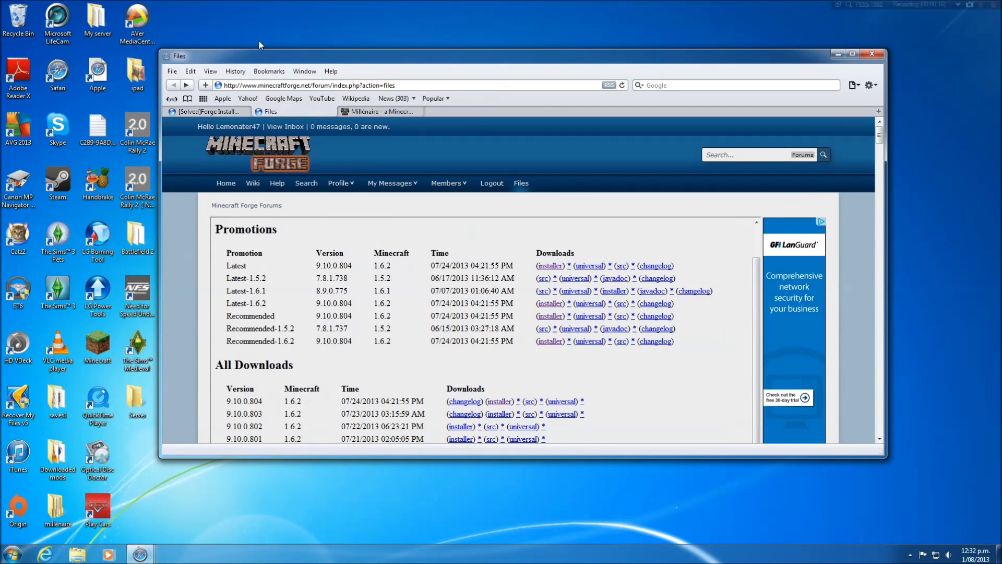
{"action": "mouse_move", "coordinate": [316, 49]}
{"action": "left_mouse_down"}
{"action": "mouse_move", "coordinate": [316, 38]}
{"action": "mouse_move", "coordinate": [370, 26]}
{"action": "left_mouse_up"}
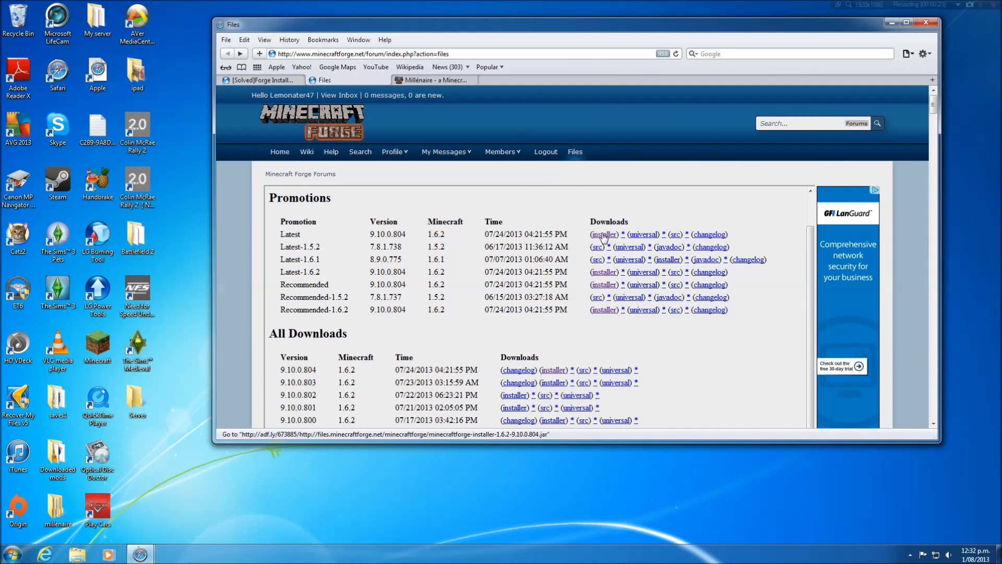
{"action": "scroll", "coordinate": [626, 225], "scroll_direction": "down", "scroll_amount": 2}
{"action": "scroll", "coordinate": [640, 217], "scroll_direction": "up", "scroll_amount": 2}
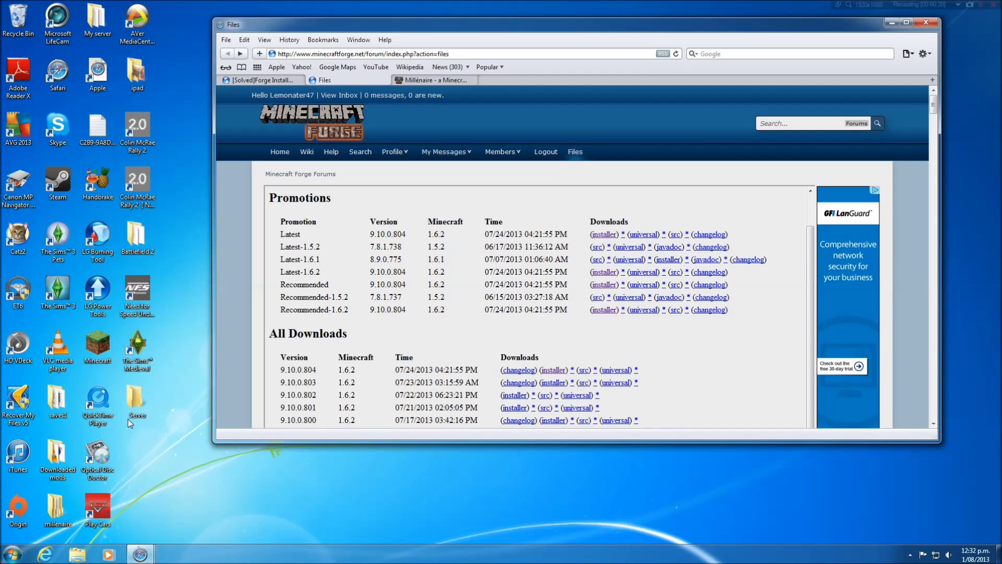
Launch the Forge 9.10.0.804 installer jar from the Downloaded mods folder
{"action": "double_click", "coordinate": [64, 472]}
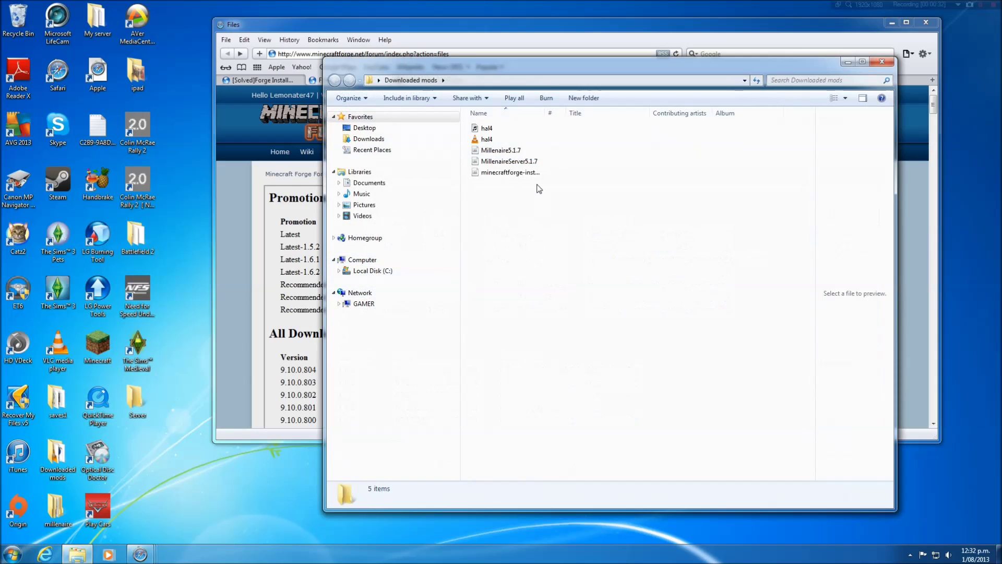
{"action": "left_click", "coordinate": [521, 179]}
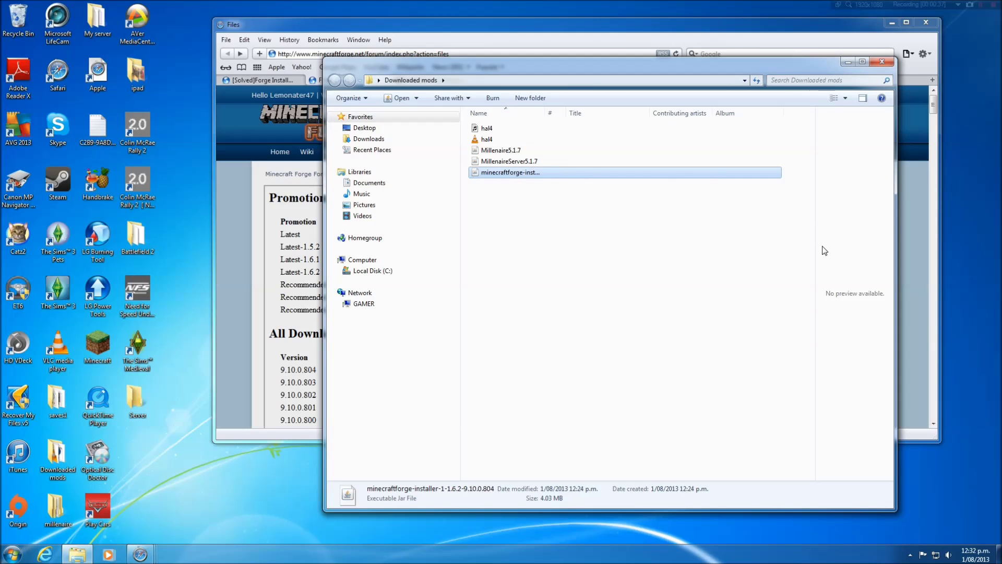
{"action": "left_click_drag", "start_coordinate": [892, 262], "coordinate": [973, 261]}
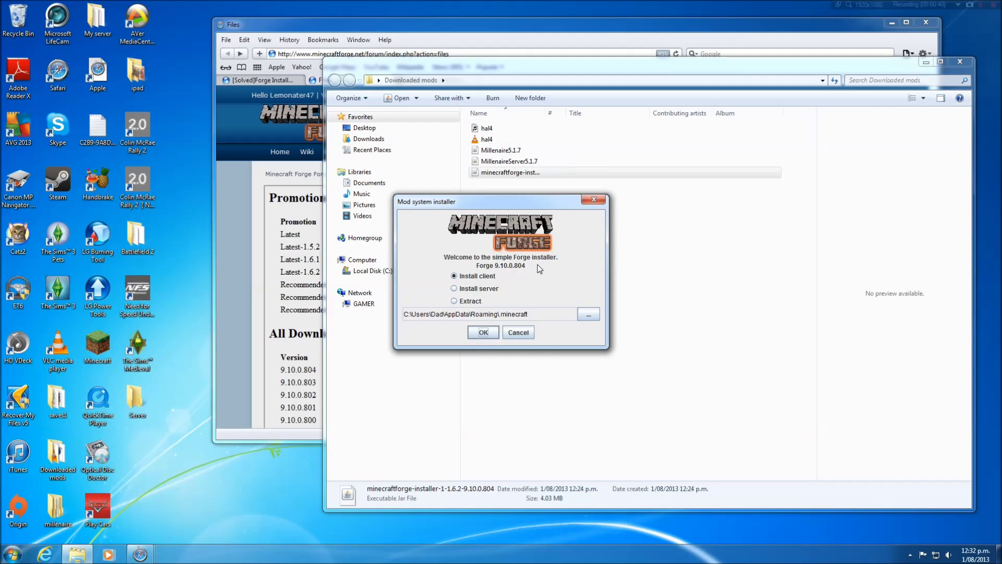
{"action": "mouse_move", "coordinate": [460, 201]}
{"action": "left_mouse_down"}
{"action": "mouse_move", "coordinate": [274, 169]}
{"action": "mouse_move", "coordinate": [233, 148]}
{"action": "left_mouse_up"}
Choose Install server with Desktop\Server as the target and start the install
{"action": "left_click", "coordinate": [220, 230]}
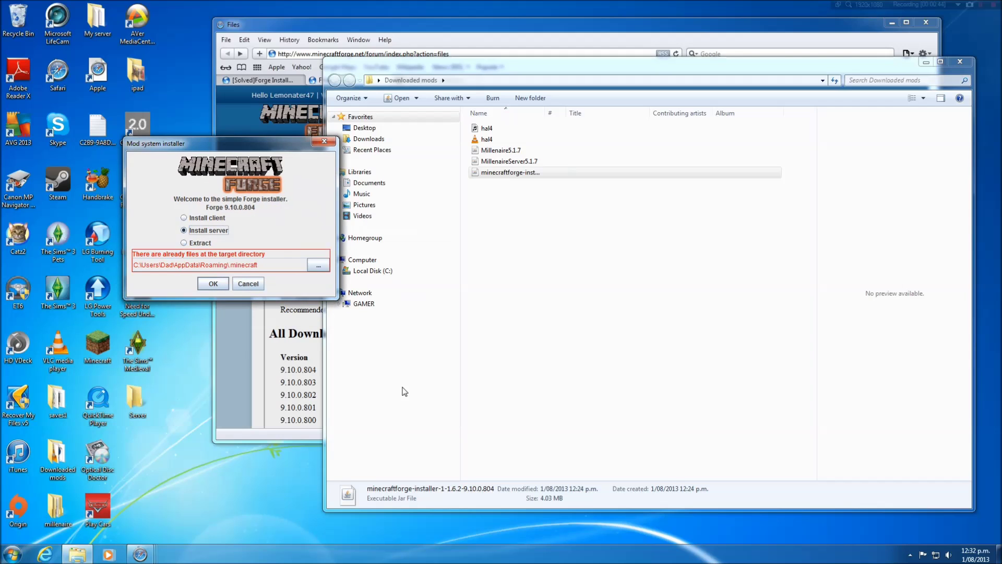
{"action": "left_click", "coordinate": [317, 267]}
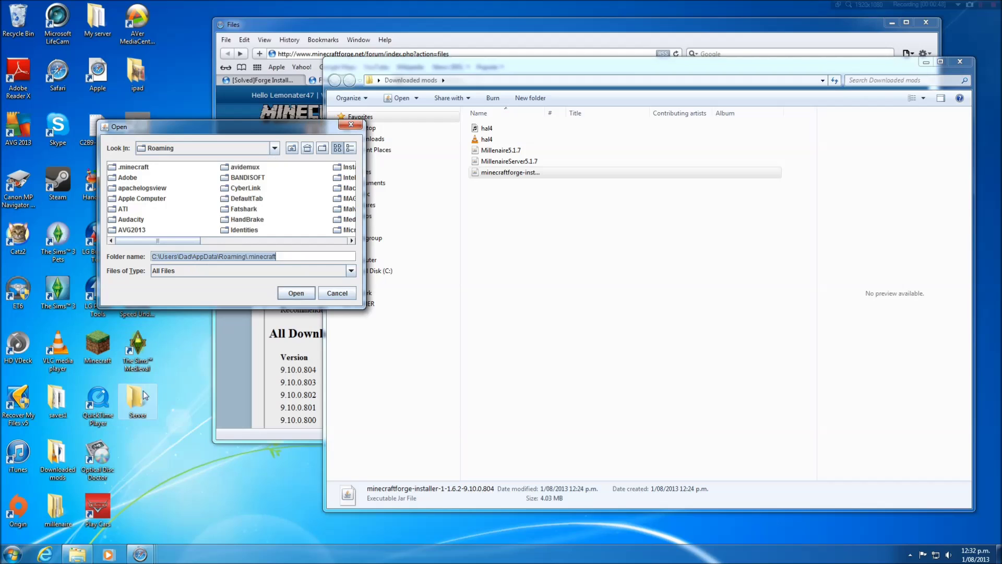
{"action": "left_click", "coordinate": [275, 149]}
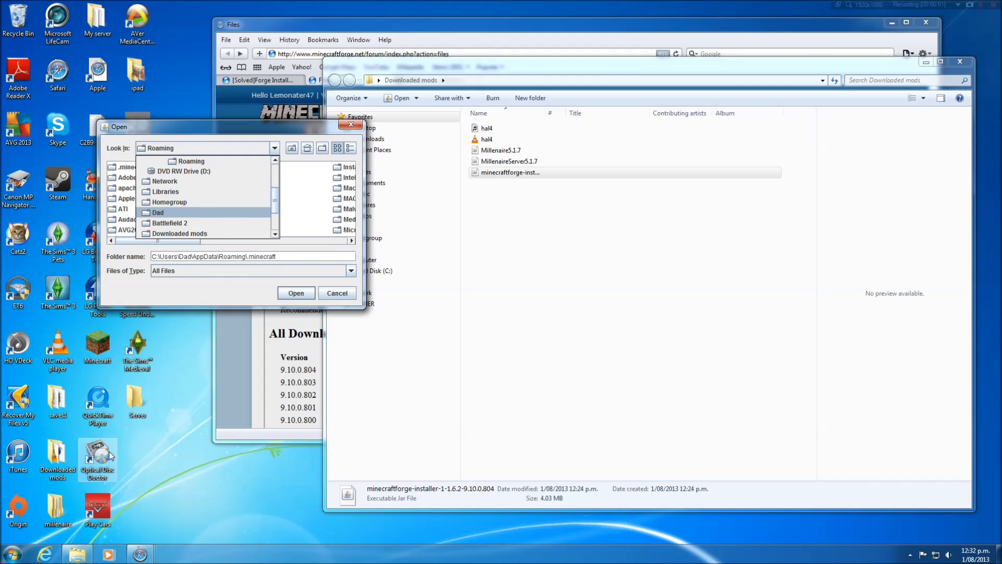
{"action": "scroll", "coordinate": [238, 218], "scroll_direction": "down", "scroll_amount": 1}
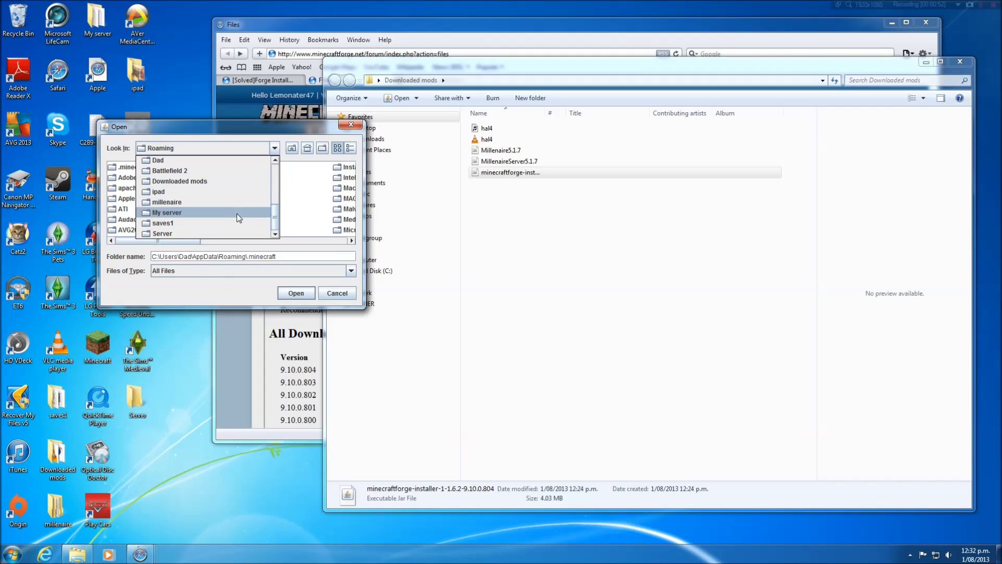
{"action": "left_click", "coordinate": [184, 232]}
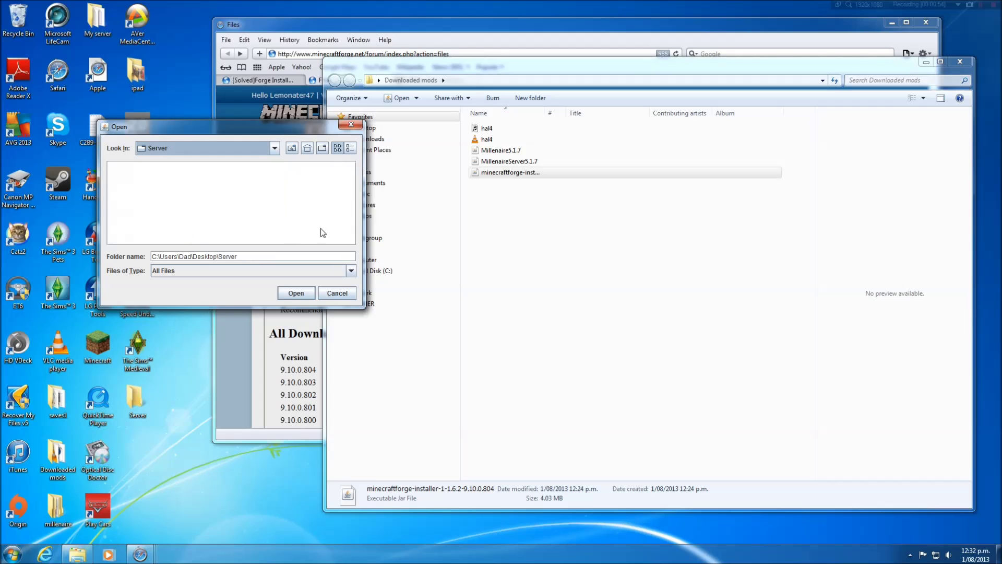
{"action": "left_click", "coordinate": [296, 294]}
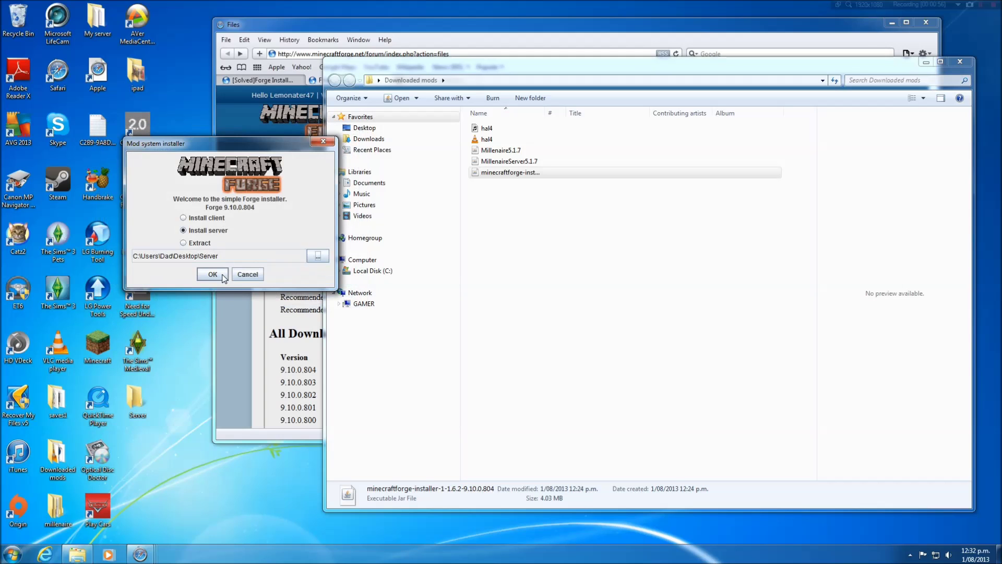
{"action": "left_click", "coordinate": [212, 274]}
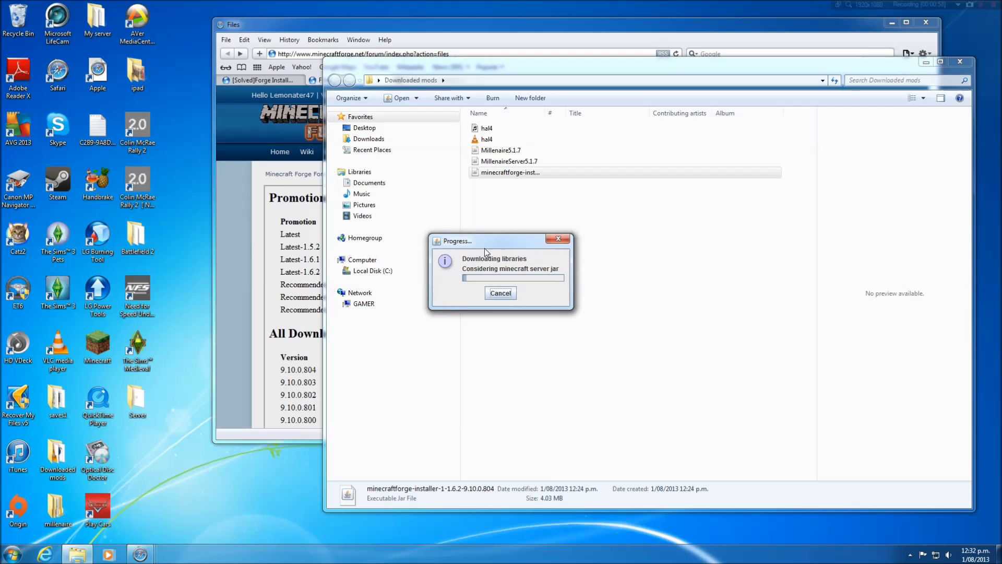
Check the Server folder's new contents while the libraries download
{"action": "double_click", "coordinate": [137, 401]}
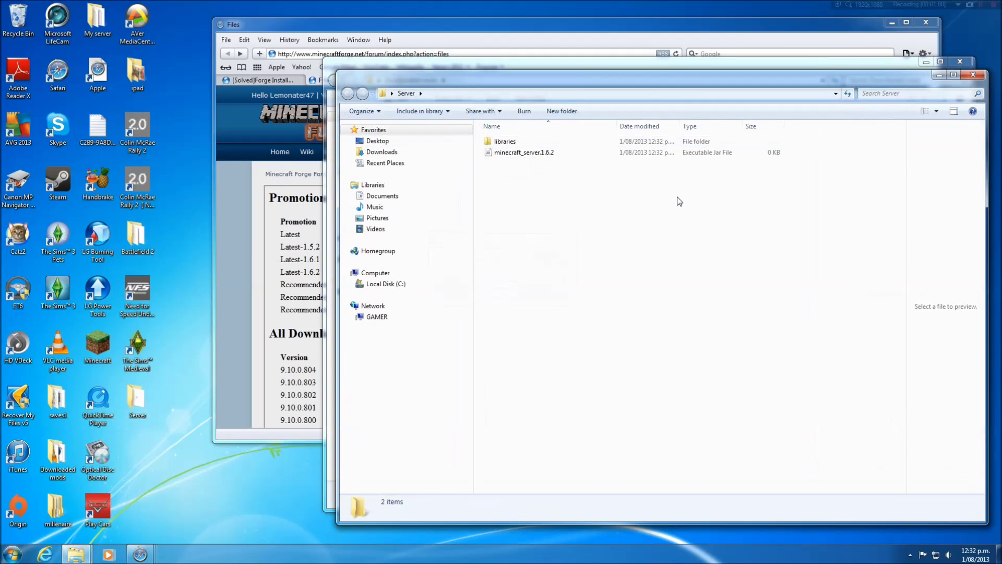
{"action": "left_click", "coordinate": [877, 84]}
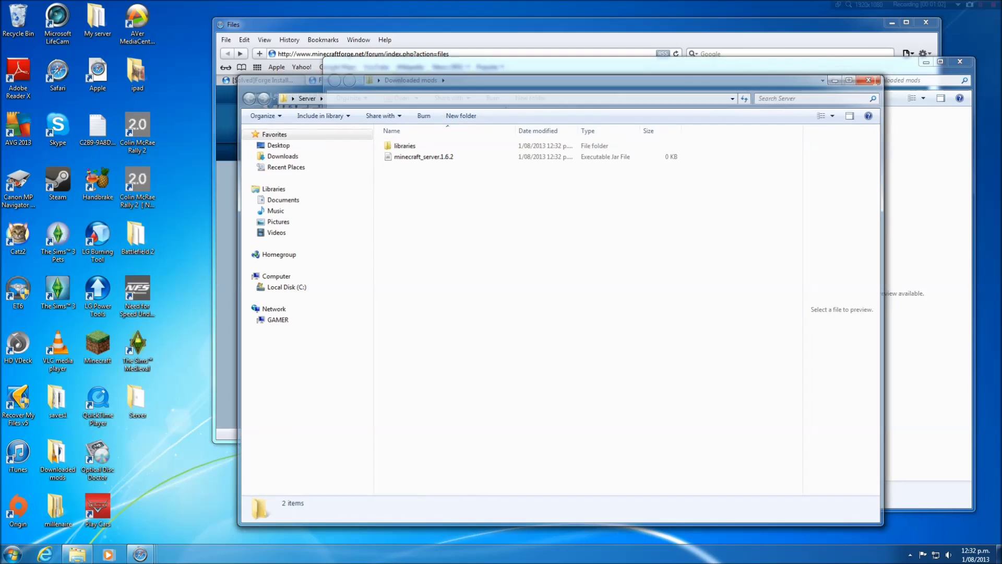
{"action": "left_click_drag", "start_coordinate": [512, 242], "coordinate": [152, 116]}
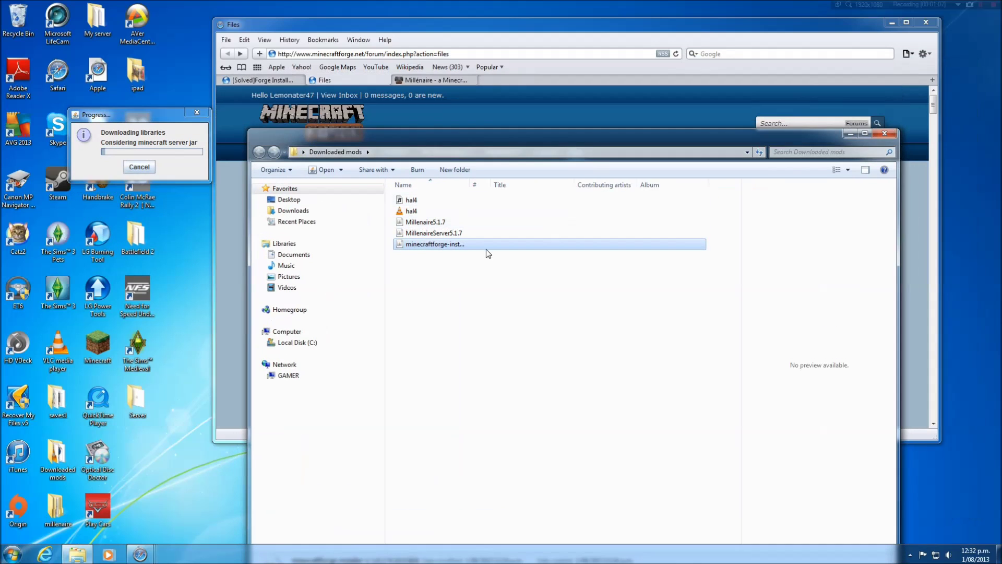
Check Millénaire's 5.1.7 for Minecraft 1.6.2 download link, then go back to the Forge files page
{"action": "left_click", "coordinate": [448, 225]}
{"action": "left_click", "coordinate": [442, 81]}
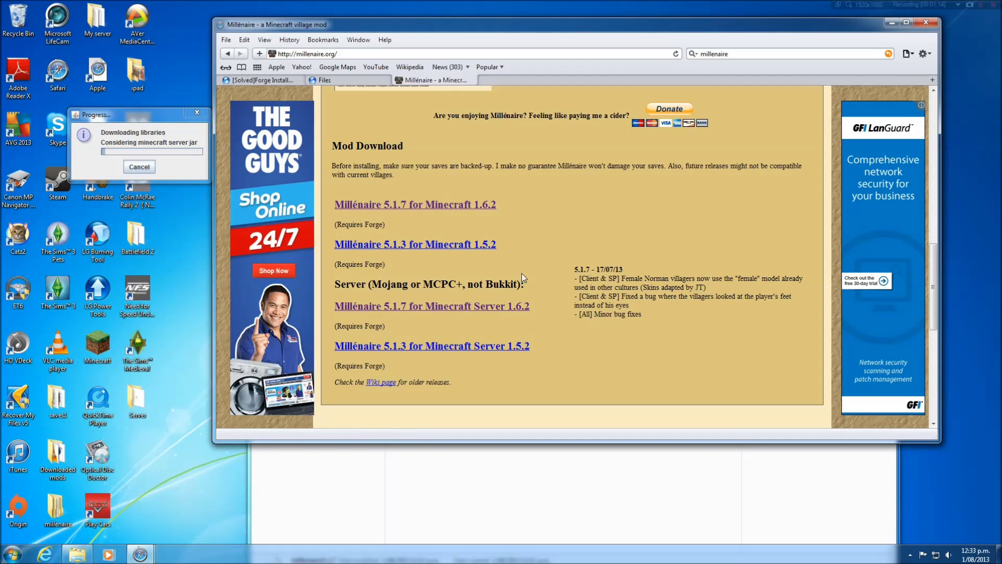
{"action": "left_click_drag", "start_coordinate": [481, 284], "coordinate": [510, 284]}
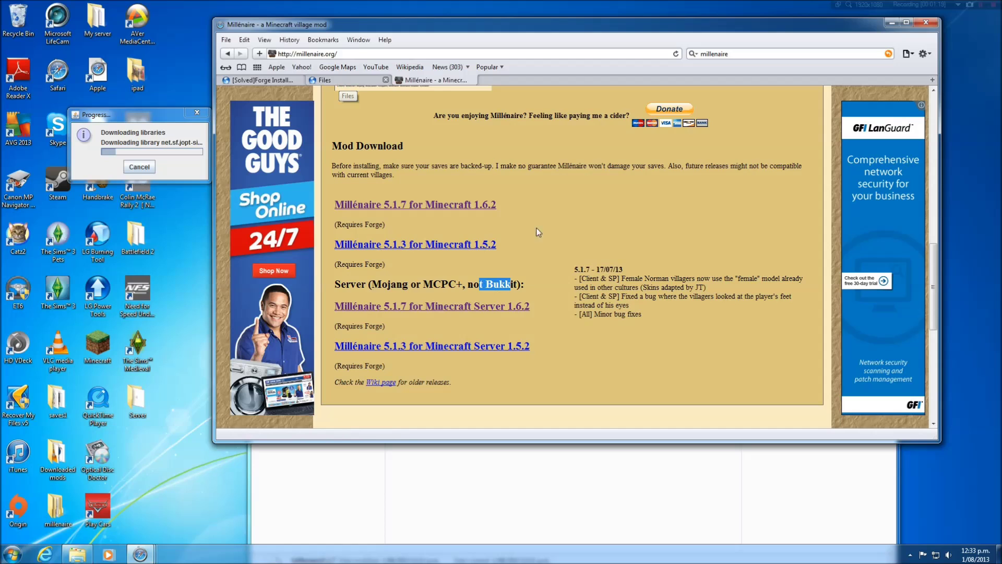
{"action": "left_click_drag", "start_coordinate": [330, 204], "coordinate": [507, 209]}
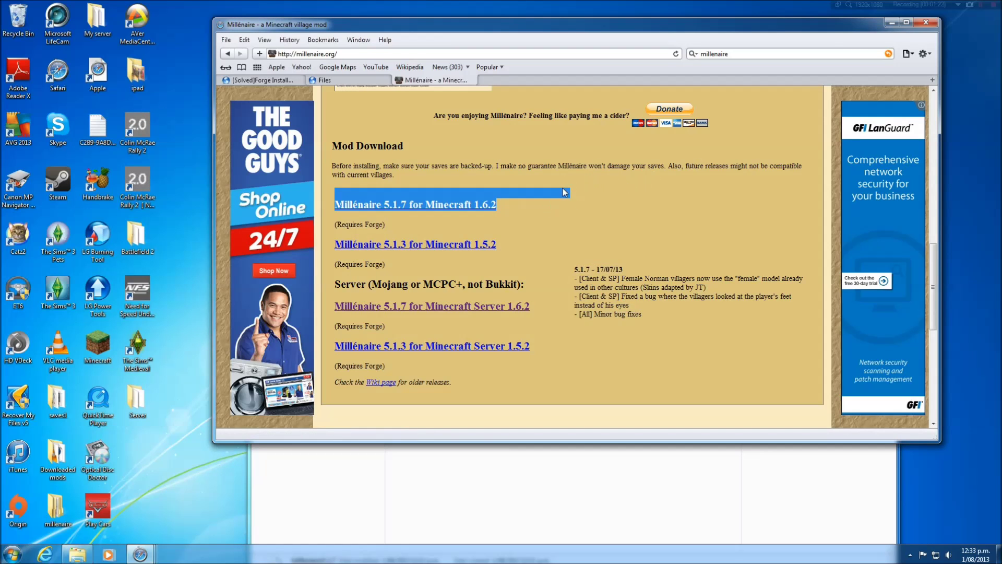
{"action": "left_click", "coordinate": [330, 80]}
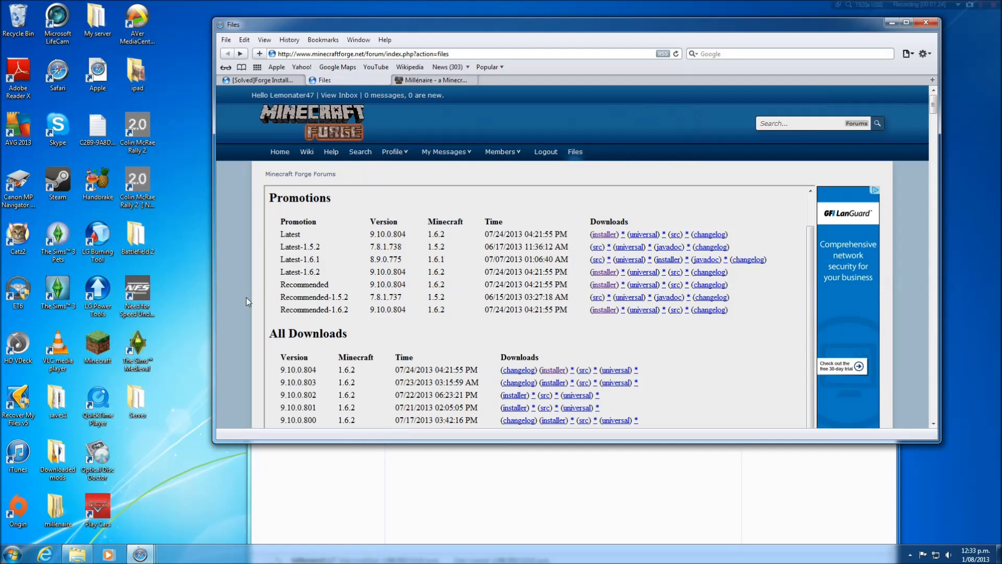
Start the Forge universal 1.6.2 server jar from the Server folder and arrange its window
{"action": "double_click", "coordinate": [147, 407]}
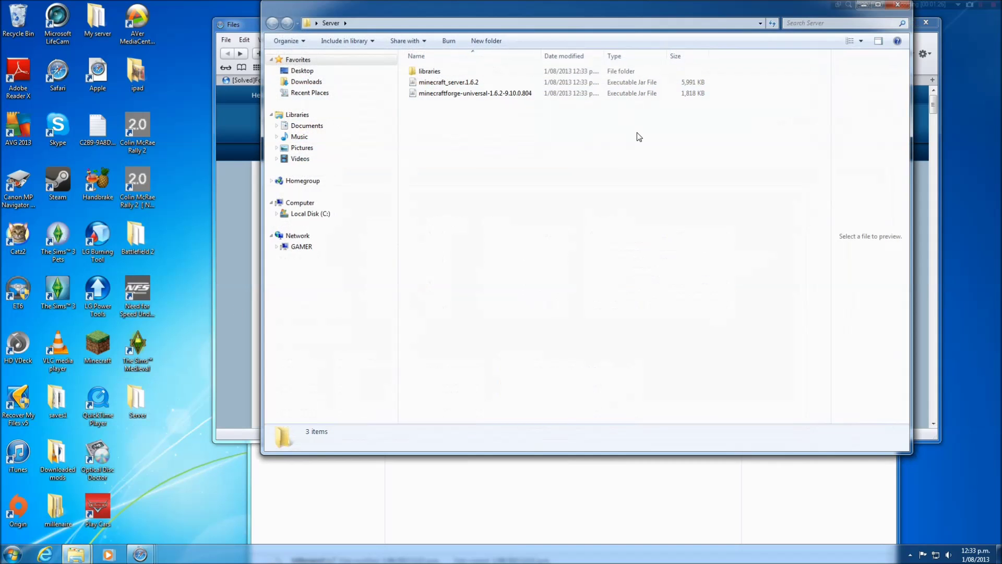
{"action": "left_click", "coordinate": [445, 73]}
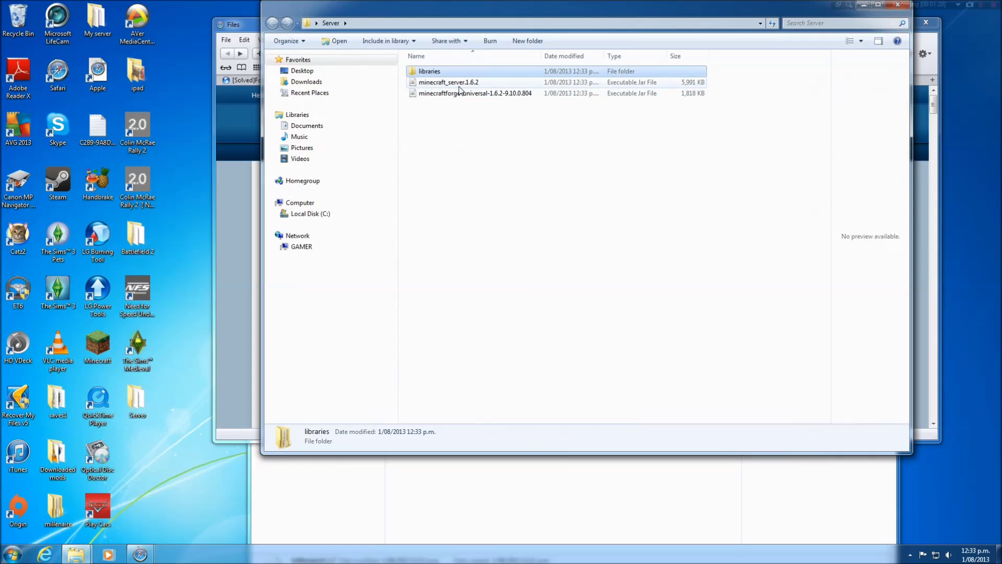
{"action": "left_click", "coordinate": [458, 86]}
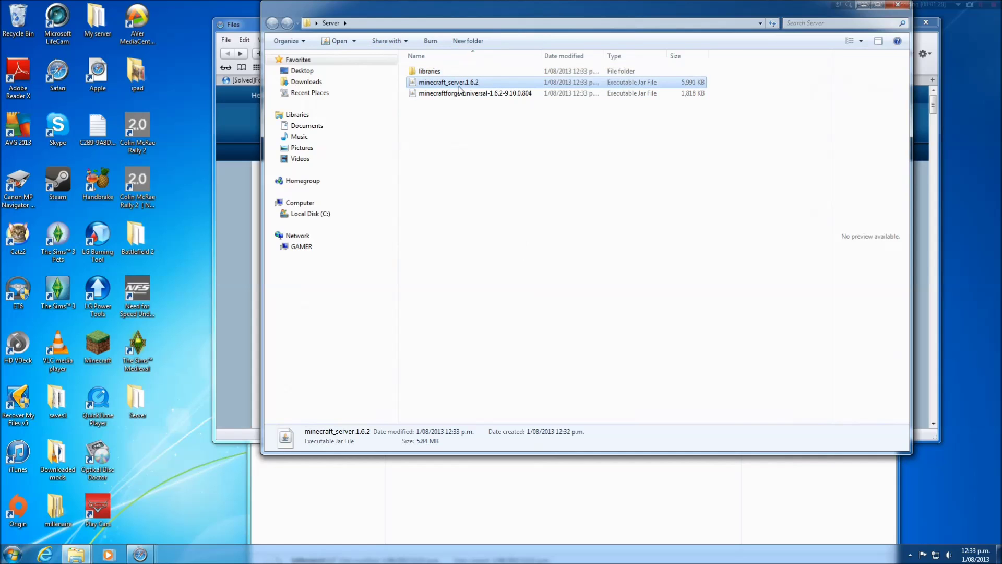
{"action": "left_click", "coordinate": [503, 97]}
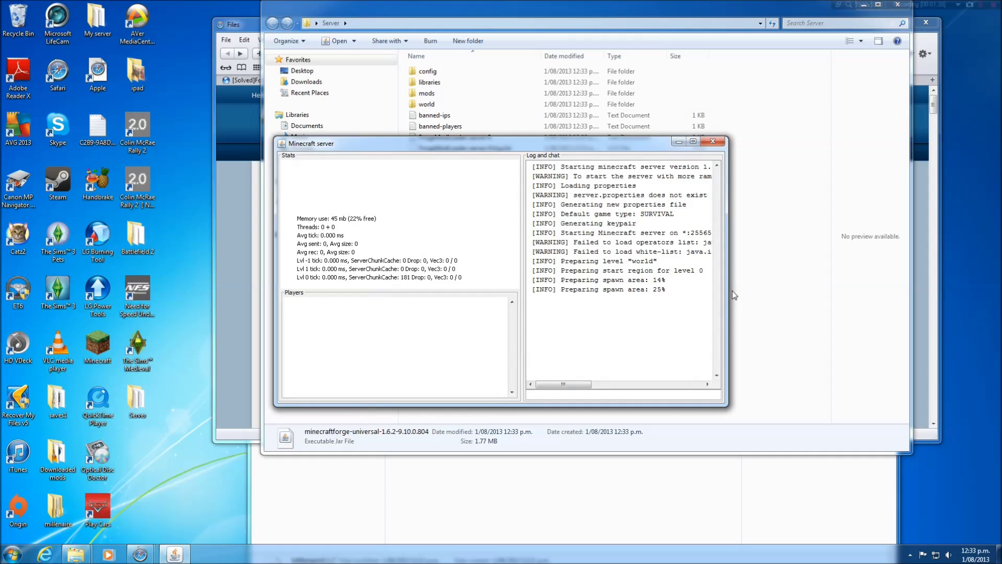
{"action": "mouse_move", "coordinate": [729, 295]}
{"action": "left_mouse_down"}
{"action": "mouse_move", "coordinate": [906, 289]}
{"action": "mouse_move", "coordinate": [805, 288]}
{"action": "left_mouse_up"}
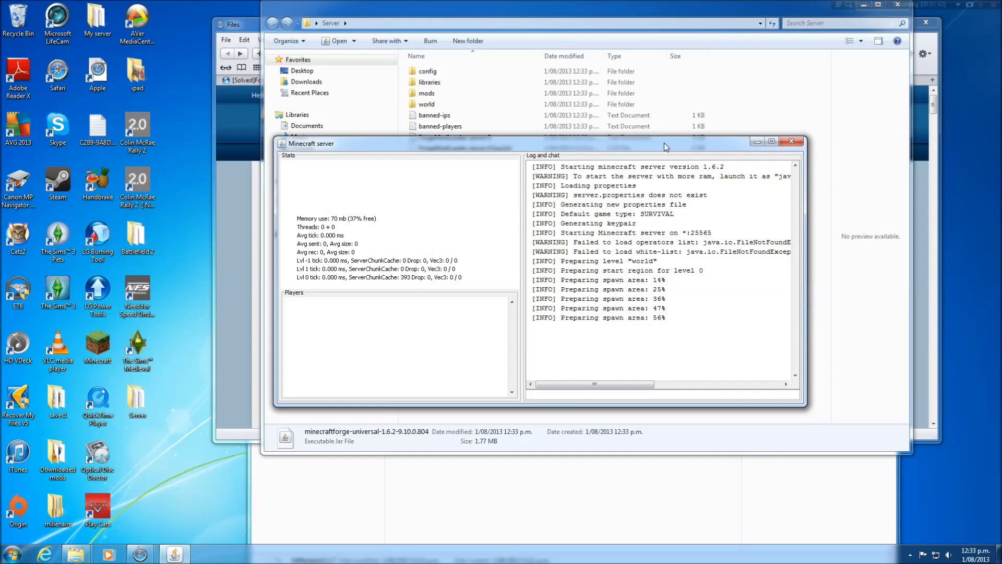
{"action": "mouse_move", "coordinate": [615, 143]}
{"action": "left_mouse_down"}
{"action": "mouse_move", "coordinate": [448, 232]}
{"action": "mouse_move", "coordinate": [498, 292]}
{"action": "left_mouse_up"}
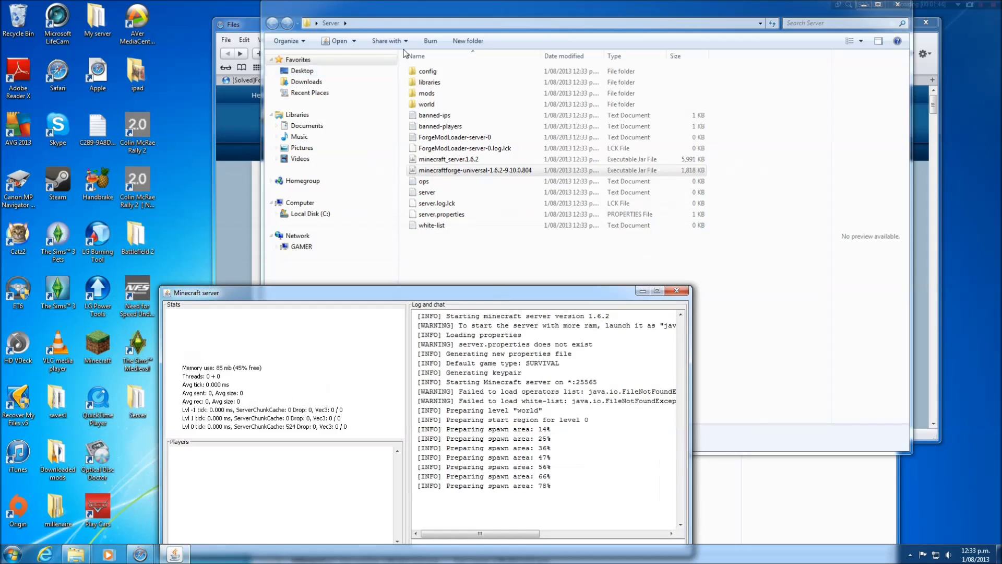
Check the newly created mods folder while the server finishes generating its world
{"action": "left_click", "coordinate": [427, 94]}
{"action": "left_click", "coordinate": [435, 139]}
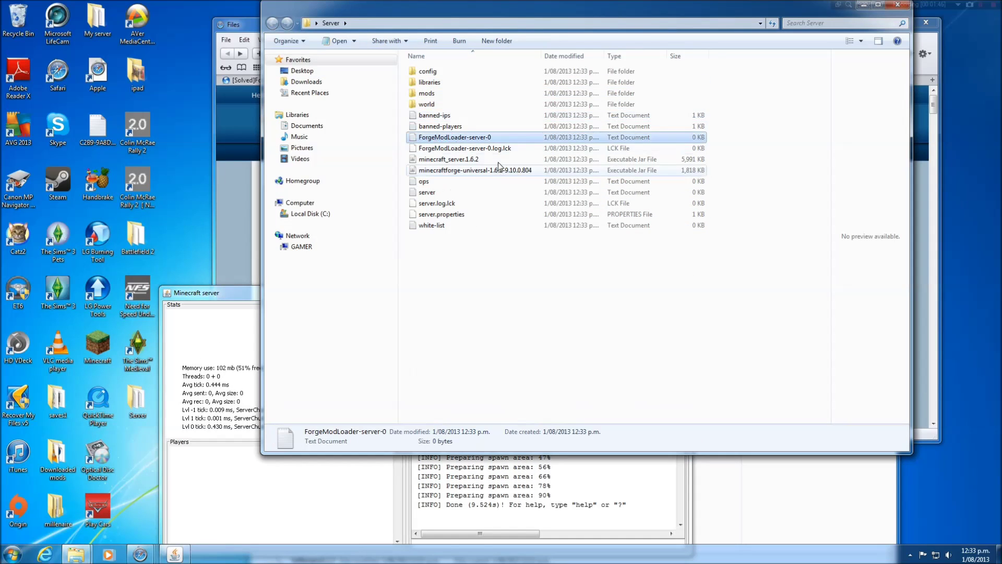
{"action": "left_click", "coordinate": [427, 93]}
{"action": "left_click", "coordinate": [231, 296]}
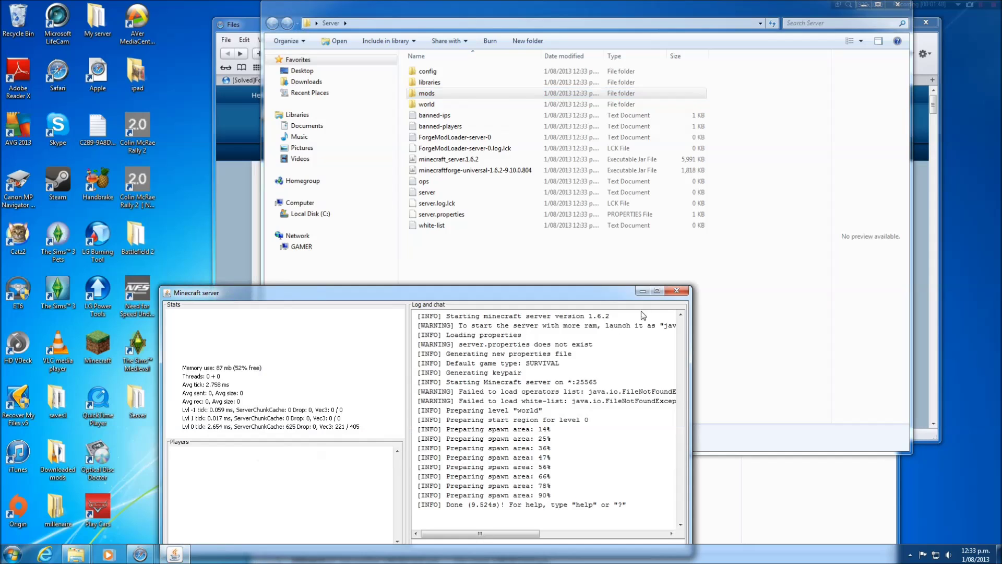
{"action": "left_click", "coordinate": [471, 89]}
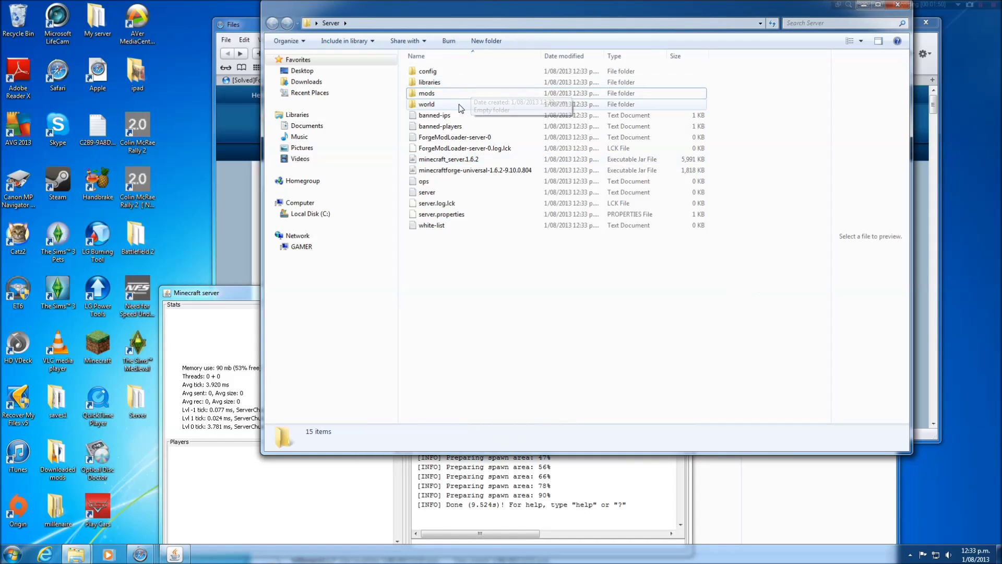
Open the MillenaireServer5.1.7 archive from Downloaded mods in WinRAR
{"action": "double_click", "coordinate": [58, 463]}
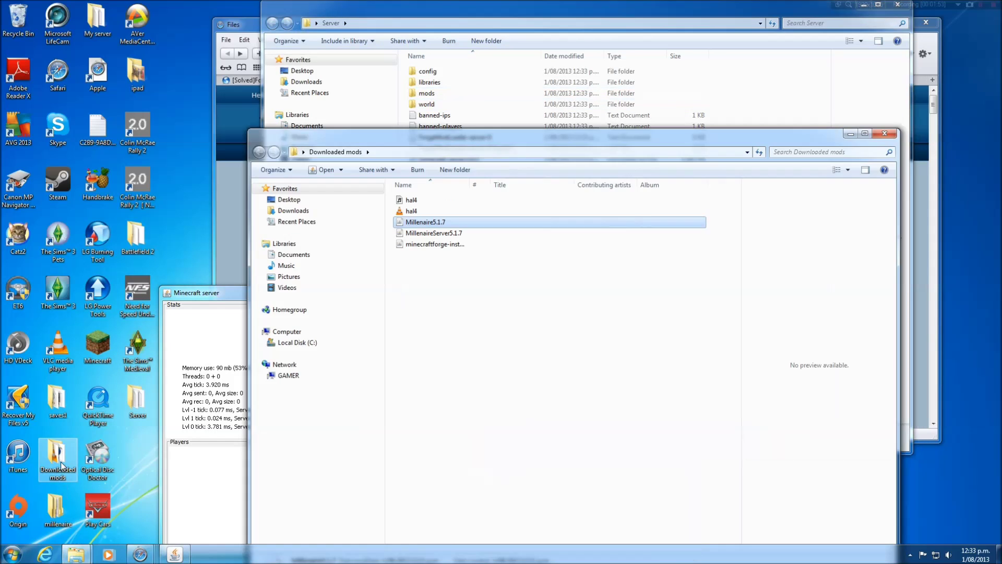
{"action": "left_click", "coordinate": [444, 234]}
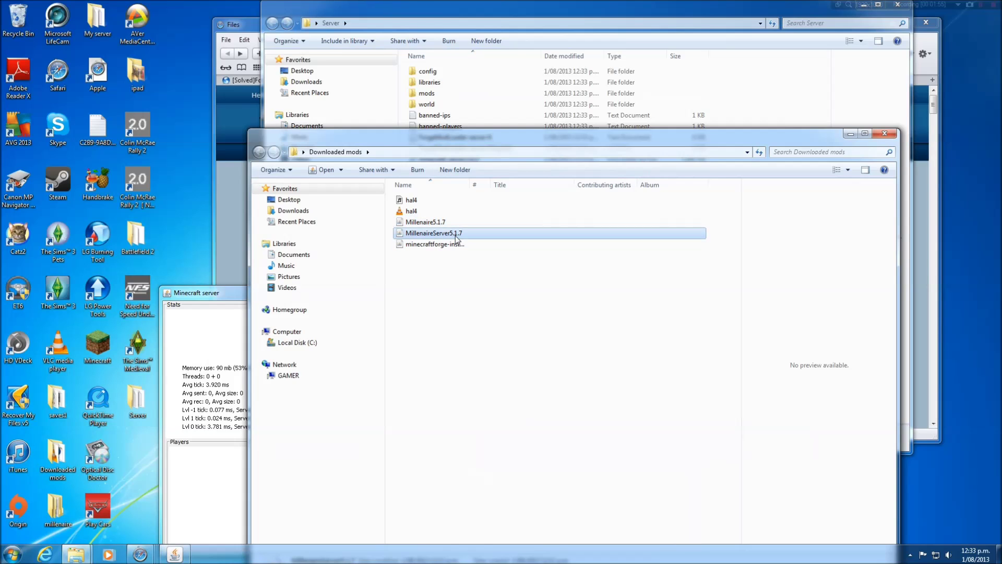
{"action": "right_click", "coordinate": [443, 235]}
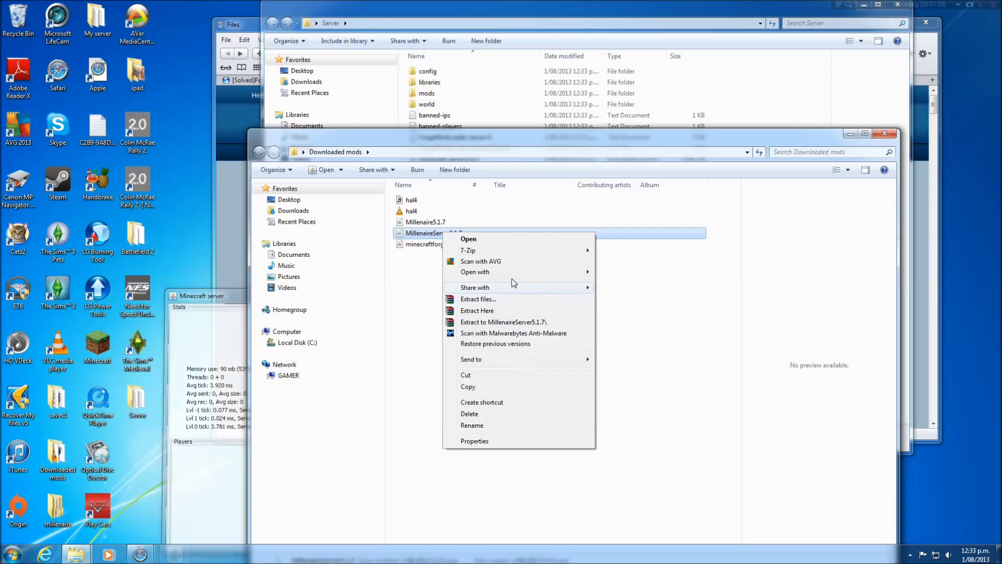
{"action": "mouse_move", "coordinate": [485, 272]}
{"action": "left_click", "coordinate": [642, 299]}
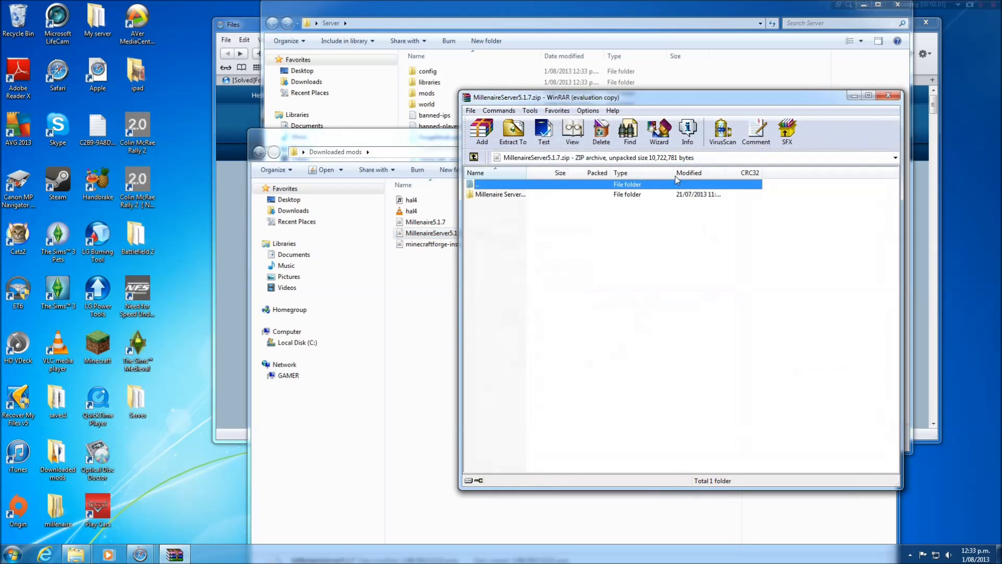
{"action": "double_click", "coordinate": [519, 196]}
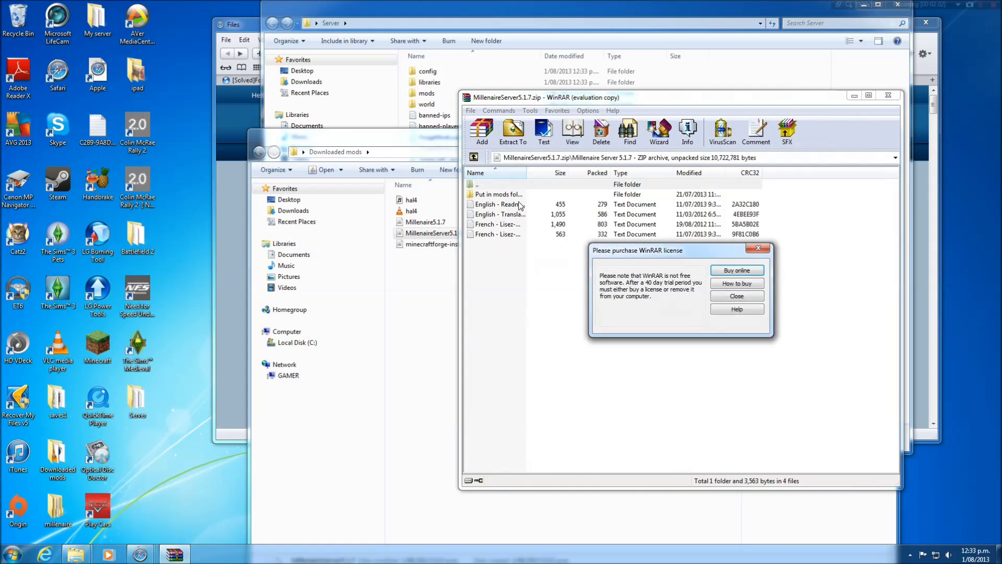
Extract millenaire, millenaire-custom and millenaire-jar-5.1.7 from Put in mods folder into mods
{"action": "key", "text": "Escape"}
{"action": "double_click", "coordinate": [505, 196]}
{"action": "left_click", "coordinate": [503, 196]}
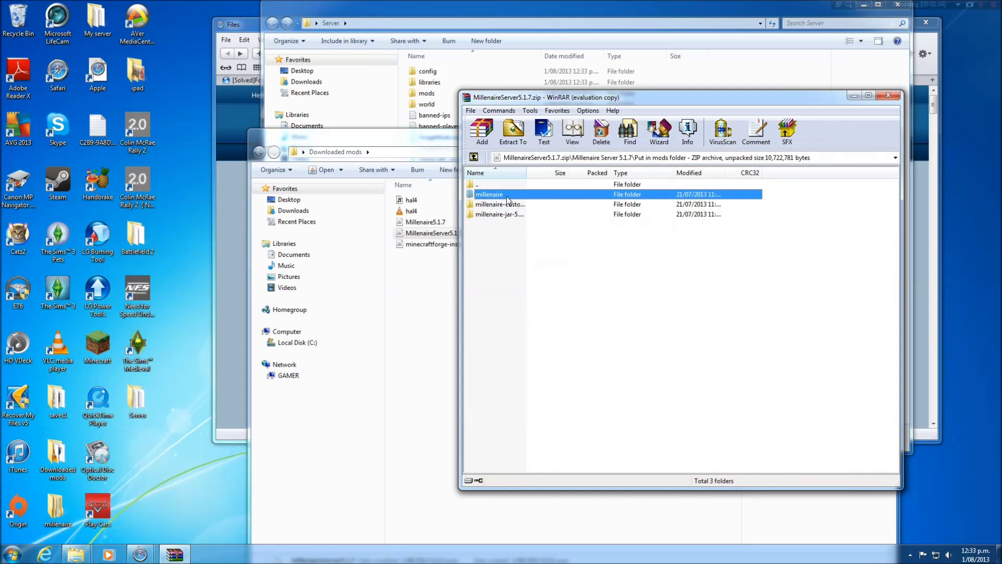
{"action": "left_click", "coordinate": [507, 213], "text": "shift"}
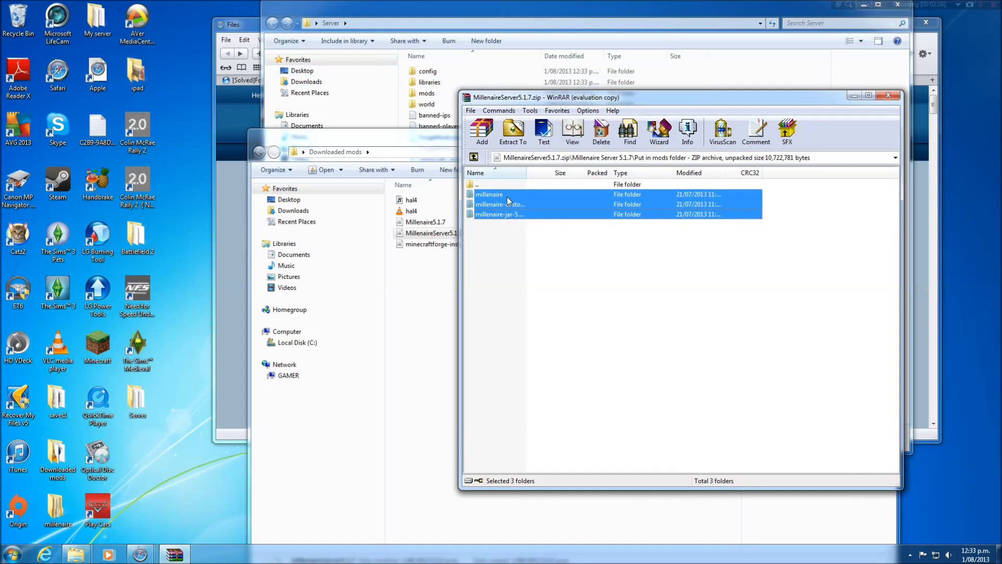
{"action": "left_click_drag", "start_coordinate": [448, 146], "coordinate": [427, 94]}
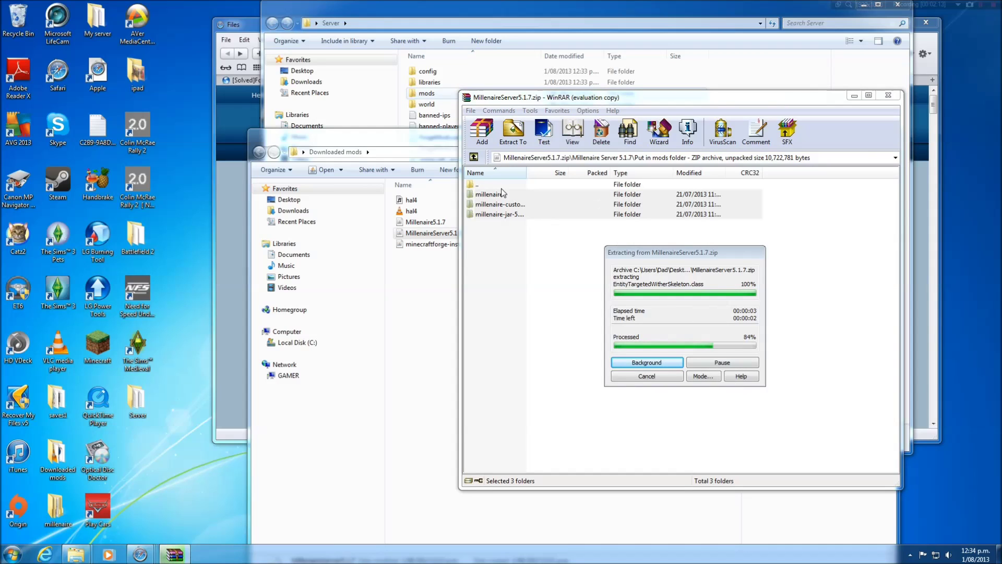
{"action": "double_click", "coordinate": [434, 94]}
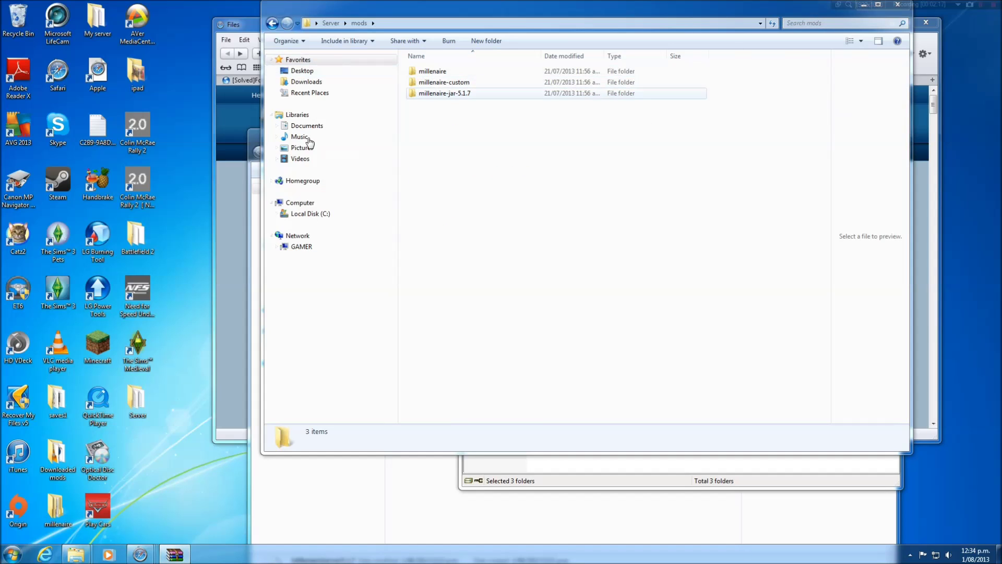
Relaunch the minecraftforge-universal-1.6.2 server and watch its log reach Done
{"action": "double_click", "coordinate": [154, 401]}
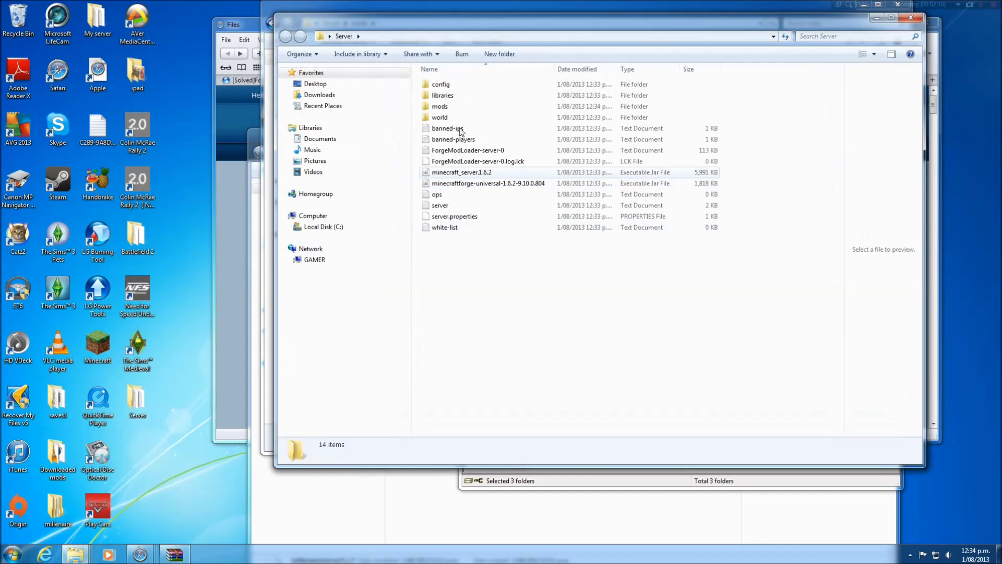
{"action": "left_click", "coordinate": [510, 187]}
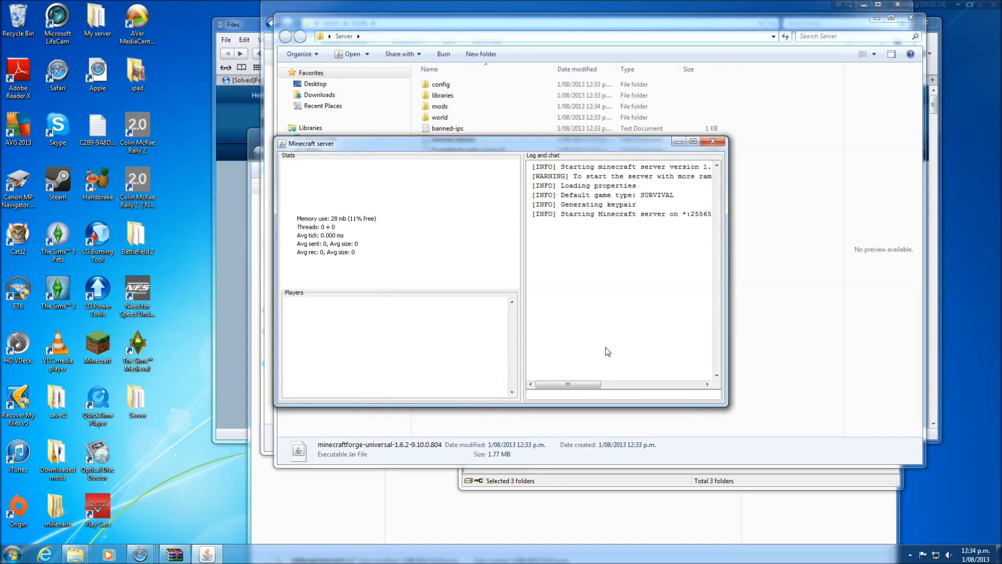
{"action": "left_click", "coordinate": [105, 347]}
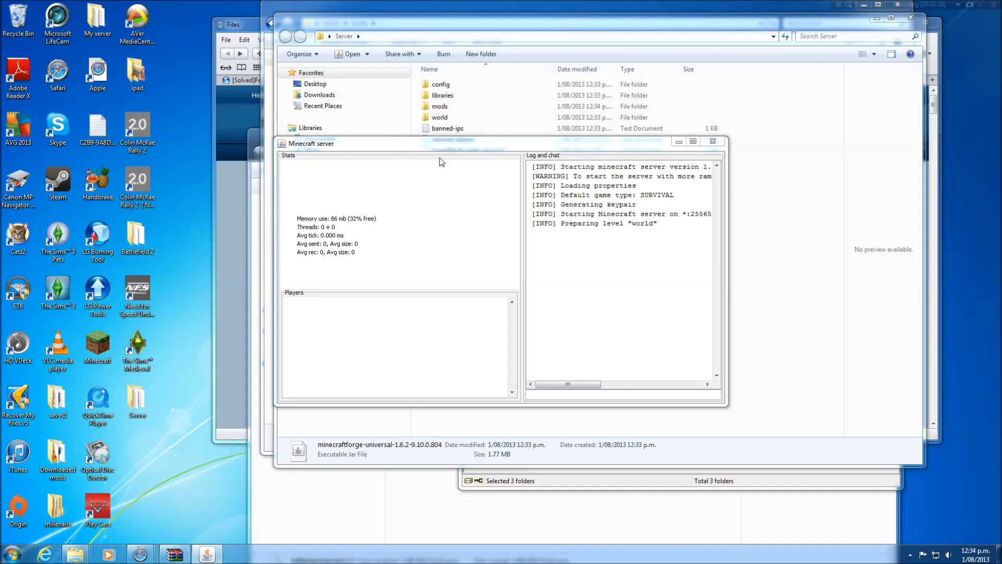
{"action": "left_click", "coordinate": [321, 424]}
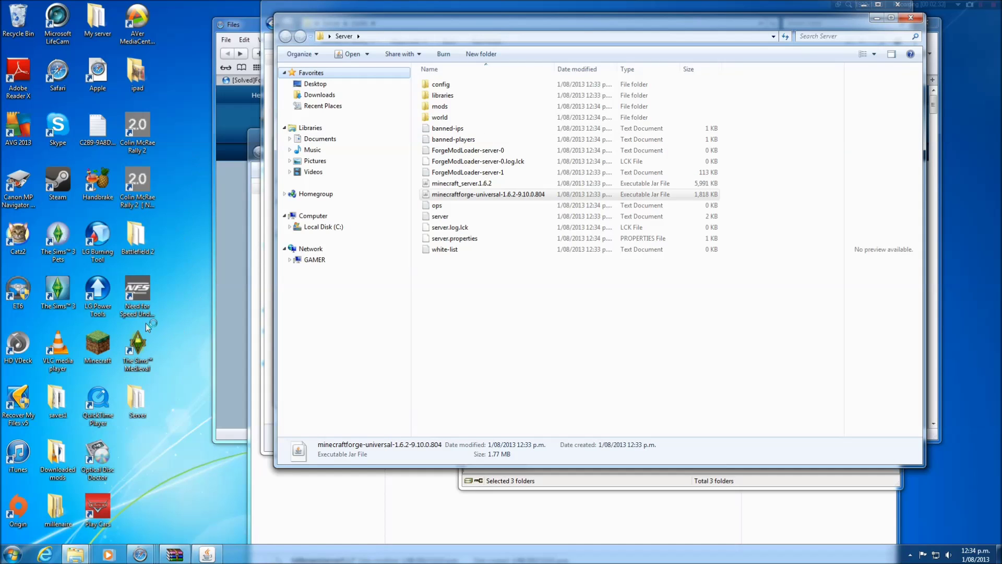
{"action": "left_click", "coordinate": [207, 553]}
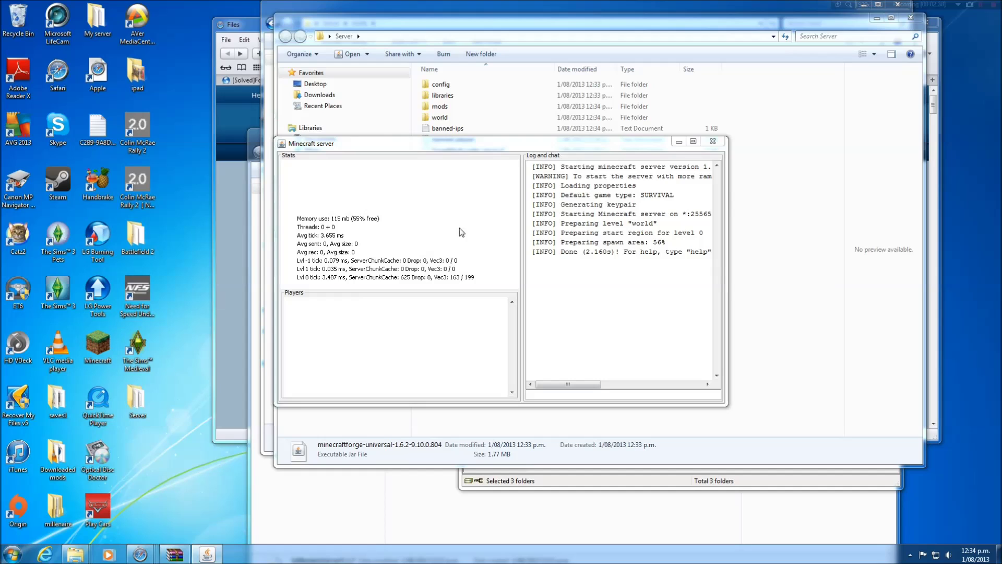
{"action": "double_click", "coordinate": [100, 347]}
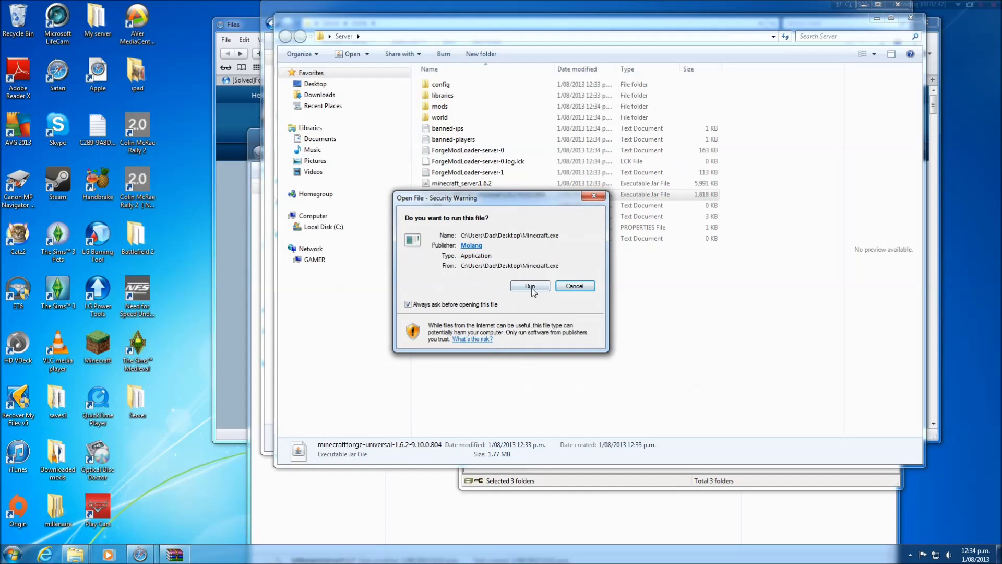
Allow Minecraft.exe to run, then play Minecraft 1.6.2 under the Forge profile
{"action": "left_click", "coordinate": [530, 287]}
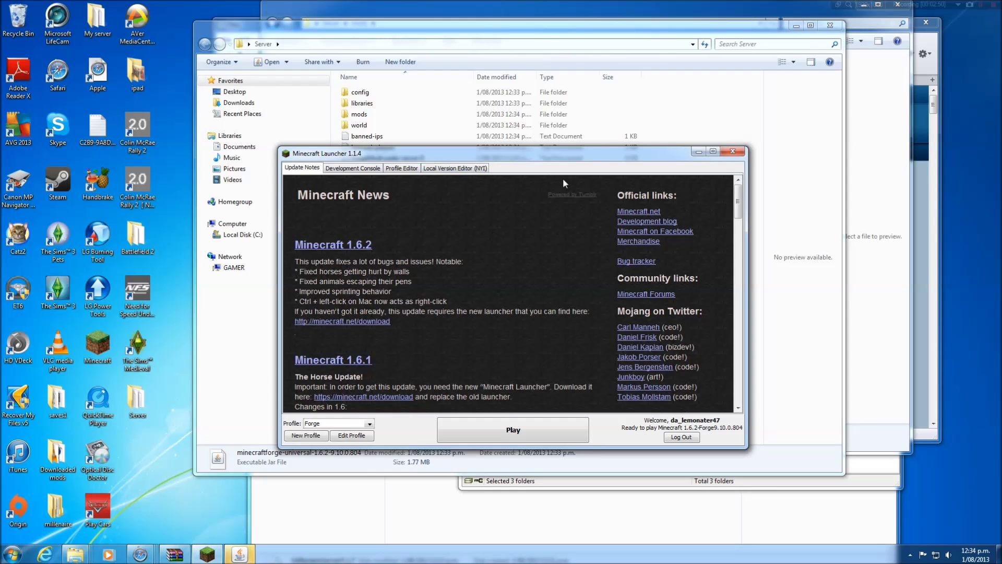
{"action": "mouse_move", "coordinate": [556, 152]}
{"action": "left_mouse_down"}
{"action": "mouse_move", "coordinate": [468, 119]}
{"action": "mouse_move", "coordinate": [533, 104]}
{"action": "left_mouse_up"}
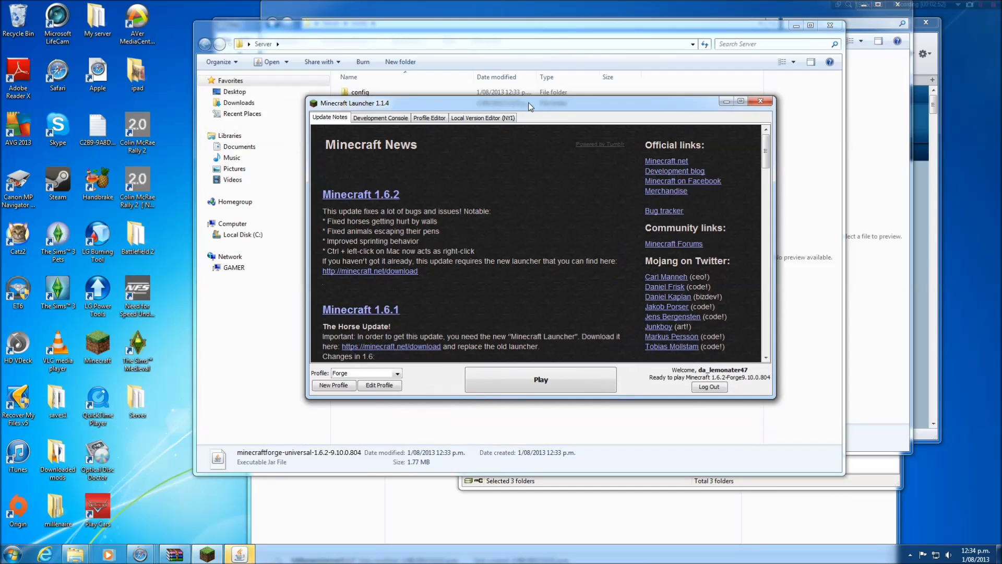
{"action": "left_click", "coordinate": [388, 373]}
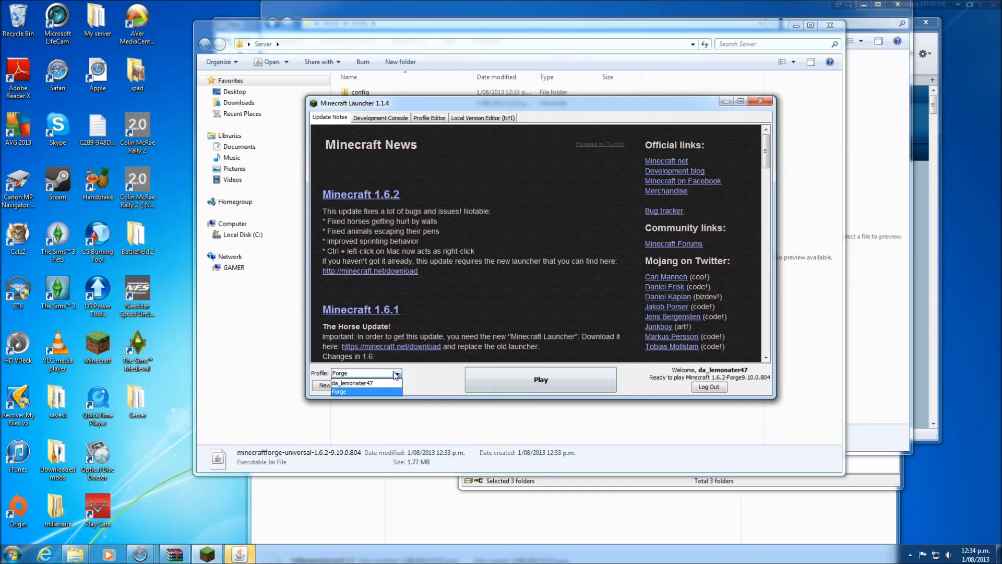
{"action": "left_click", "coordinate": [353, 383]}
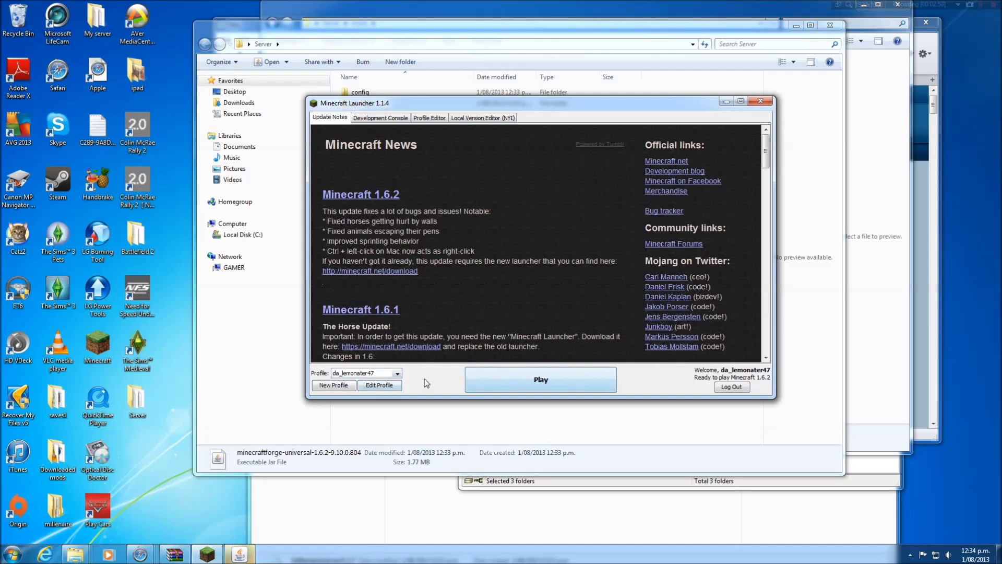
{"action": "left_click", "coordinate": [397, 373]}
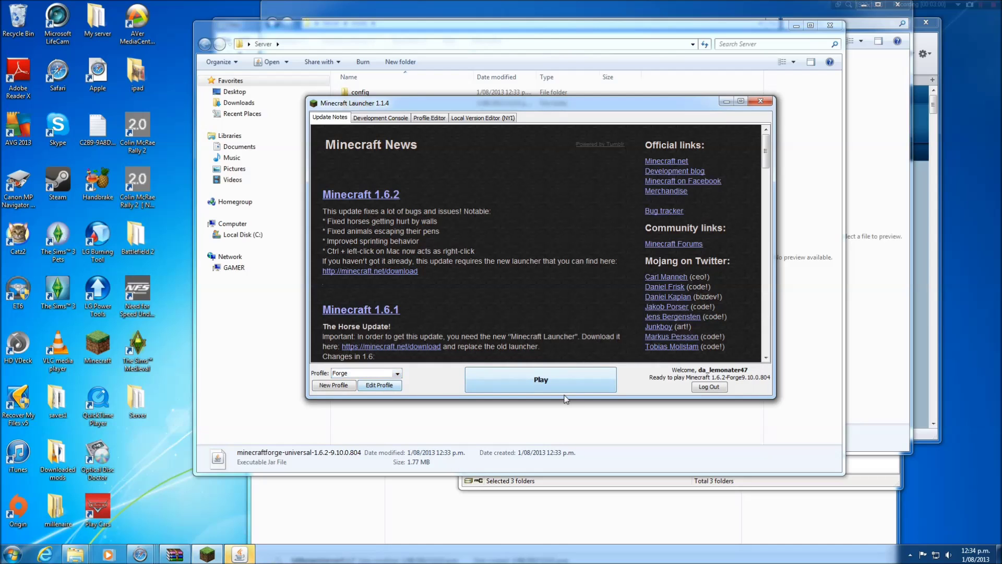
{"action": "left_click", "coordinate": [570, 380]}
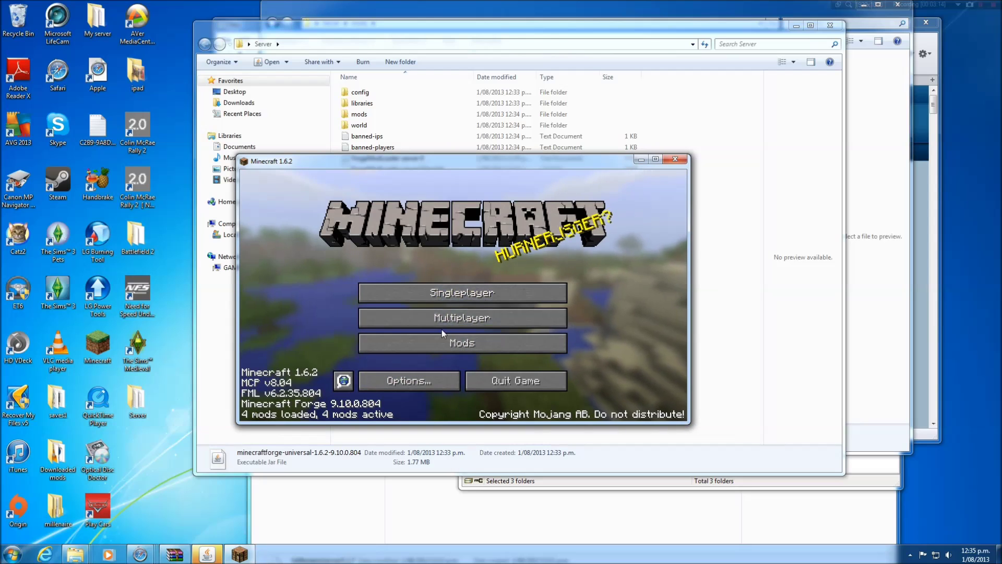
Verify Millénaire 5.1.7 in the Mods list, then go to the Multiplayer screen
{"action": "left_click", "coordinate": [441, 346]}
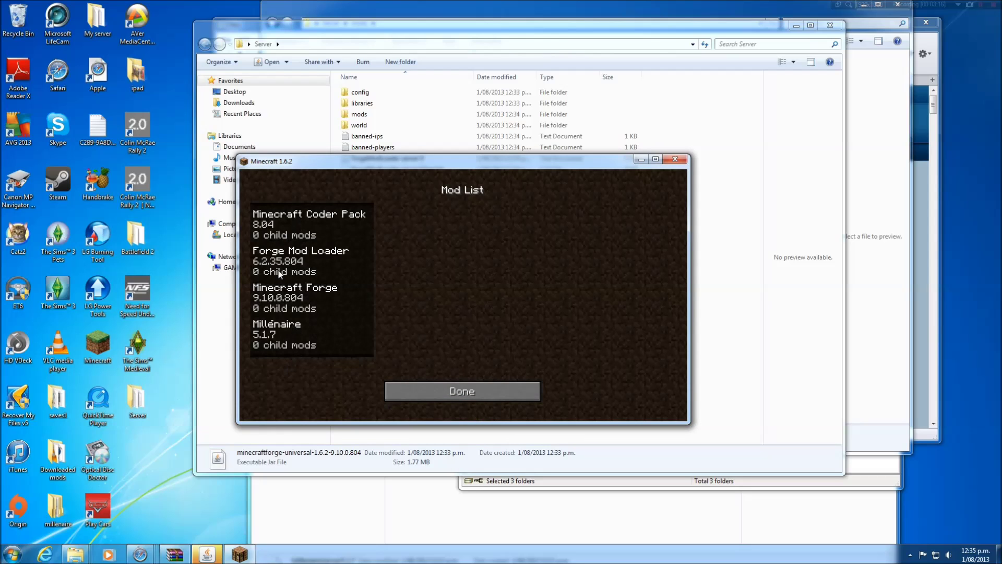
{"action": "left_click", "coordinate": [288, 307]}
{"action": "left_click", "coordinate": [281, 333]}
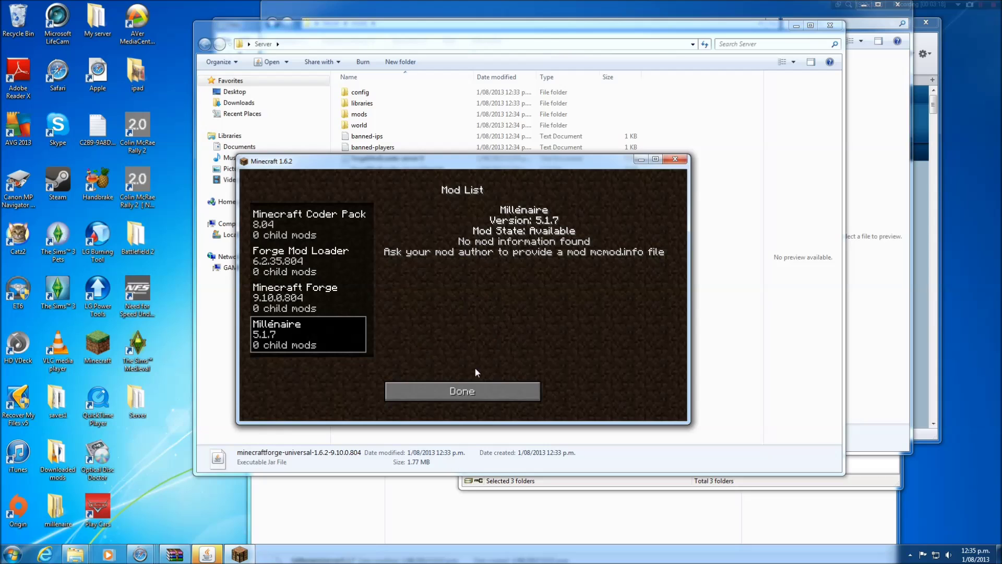
{"action": "left_click", "coordinate": [513, 393]}
{"action": "left_click", "coordinate": [507, 314]}
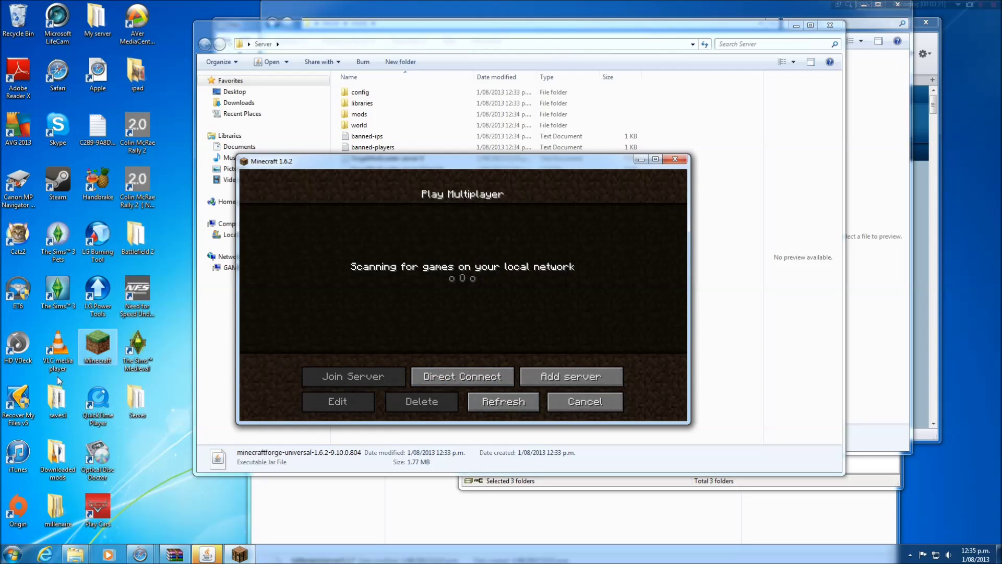
{"action": "left_click", "coordinate": [10, 553]}
{"action": "type", "text": "CMD"}
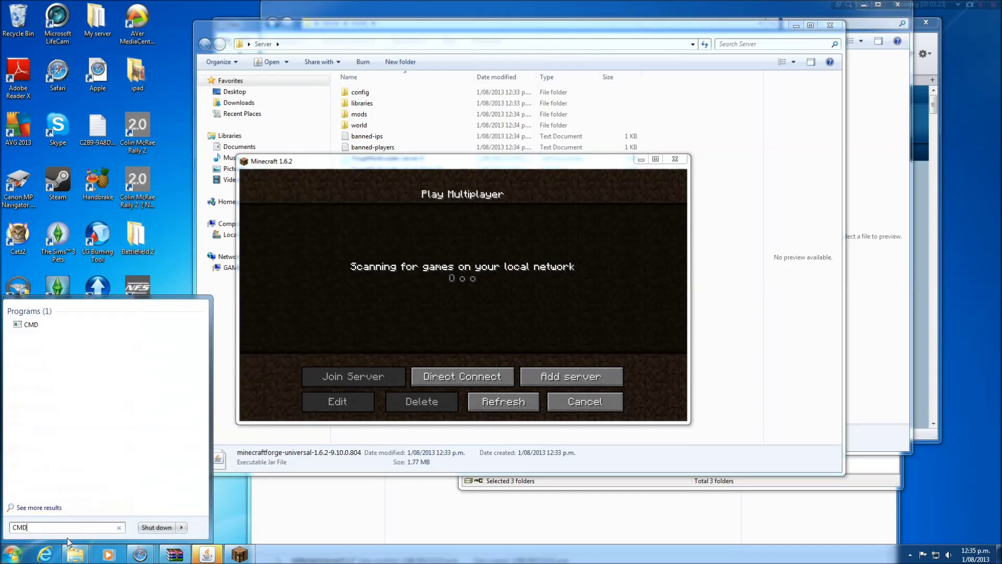
Run ipconfig to find IPv4 192.168.1.101 and use it as the Direct Connect address
{"action": "left_click", "coordinate": [41, 326]}
{"action": "type", "text": "ip"}
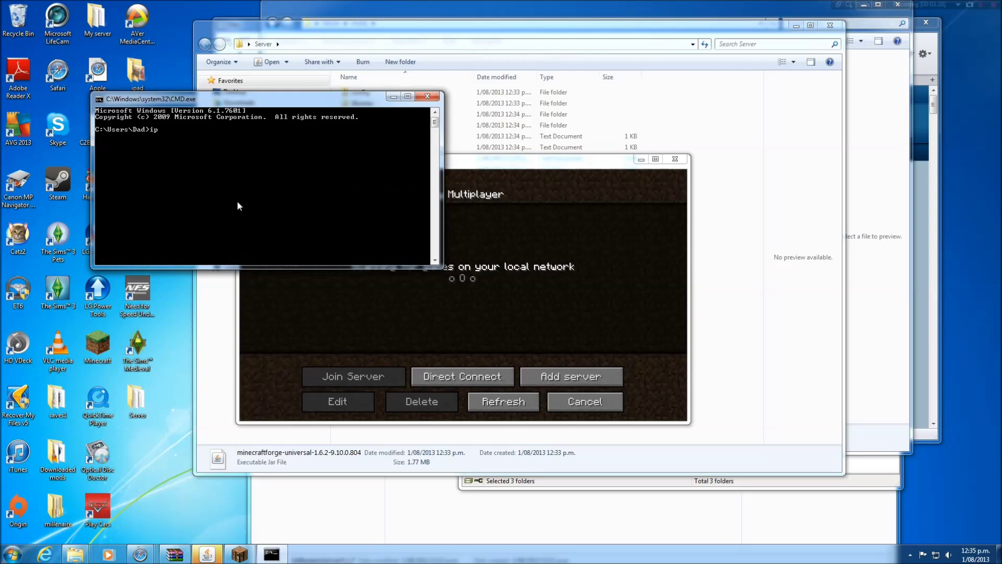
{"action": "type", "text": "config"}
{"action": "key", "text": "Return"}
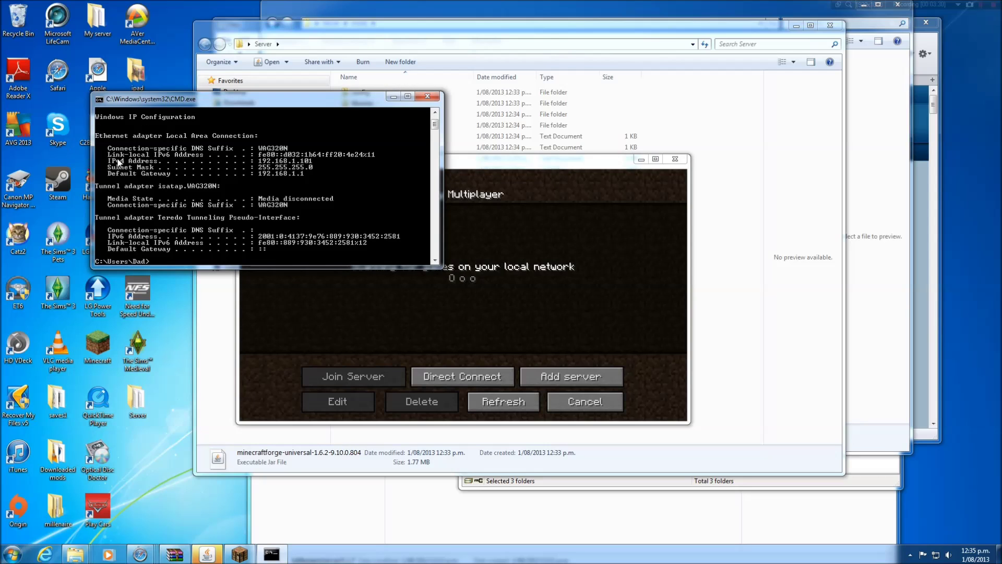
{"action": "left_click", "coordinate": [473, 375]}
{"action": "left_click_drag", "start_coordinate": [446, 169], "coordinate": [628, 205]}
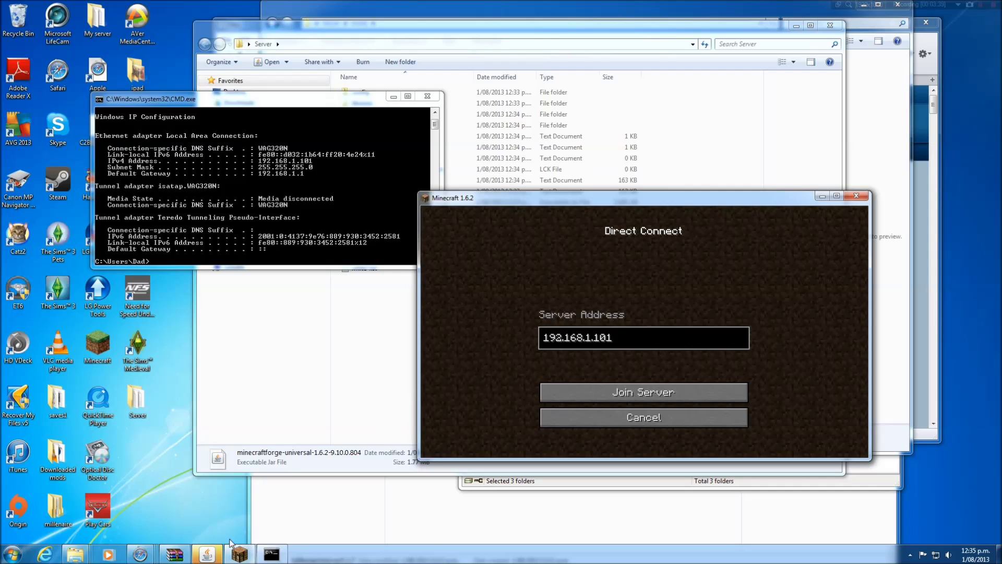
{"action": "left_click", "coordinate": [237, 554]}
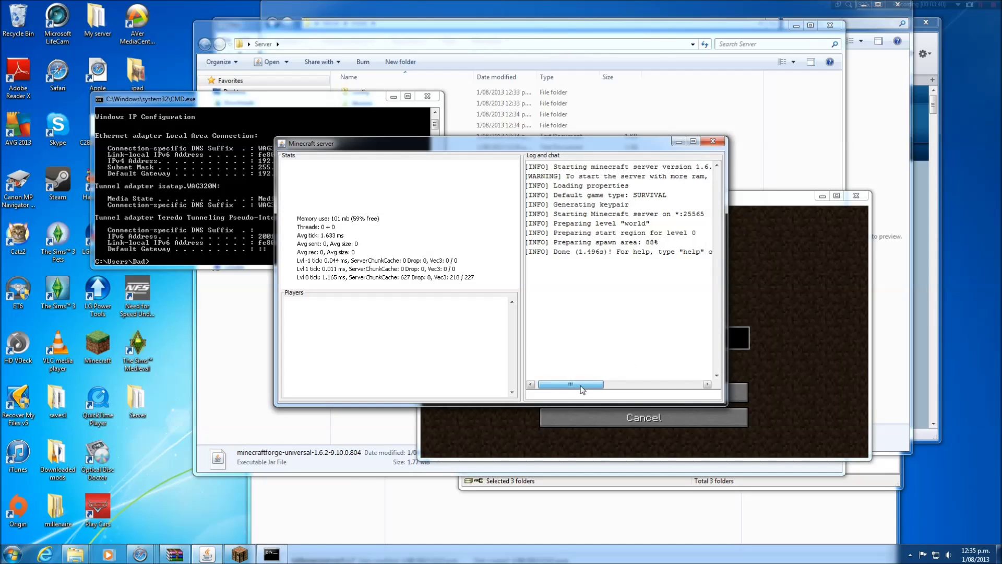
{"action": "left_click_drag", "start_coordinate": [582, 389], "coordinate": [602, 326]}
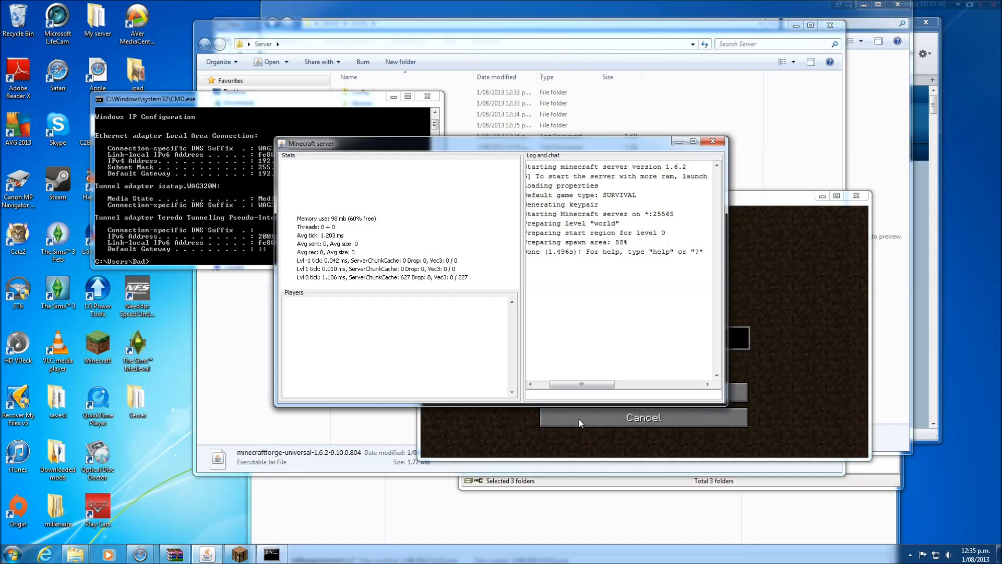
{"action": "left_click_drag", "start_coordinate": [587, 383], "coordinate": [575, 384]}
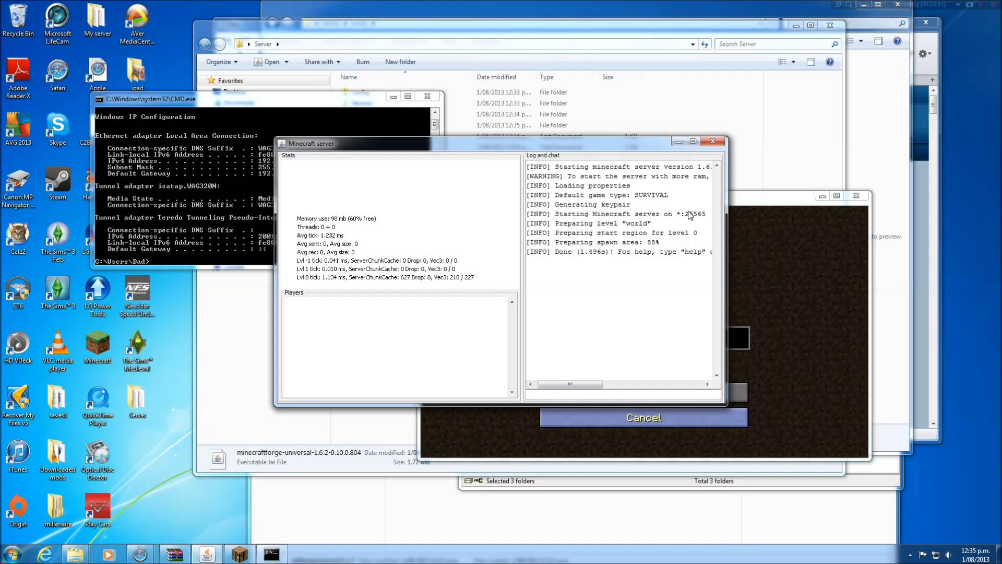
Join 192.168.1.101, confirm the join in the server log, and pause the game
{"action": "left_click", "coordinate": [791, 352]}
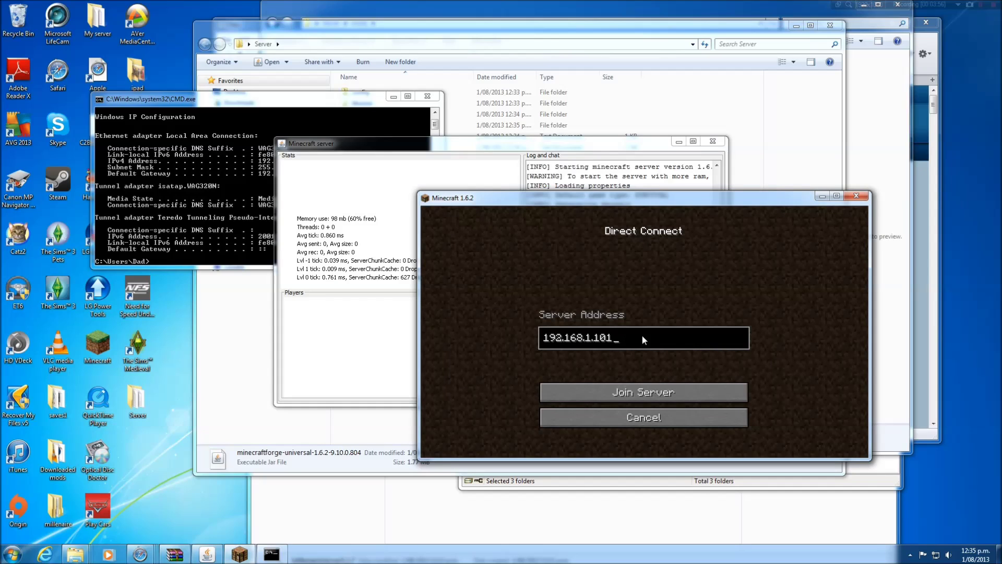
{"action": "left_click", "coordinate": [634, 395]}
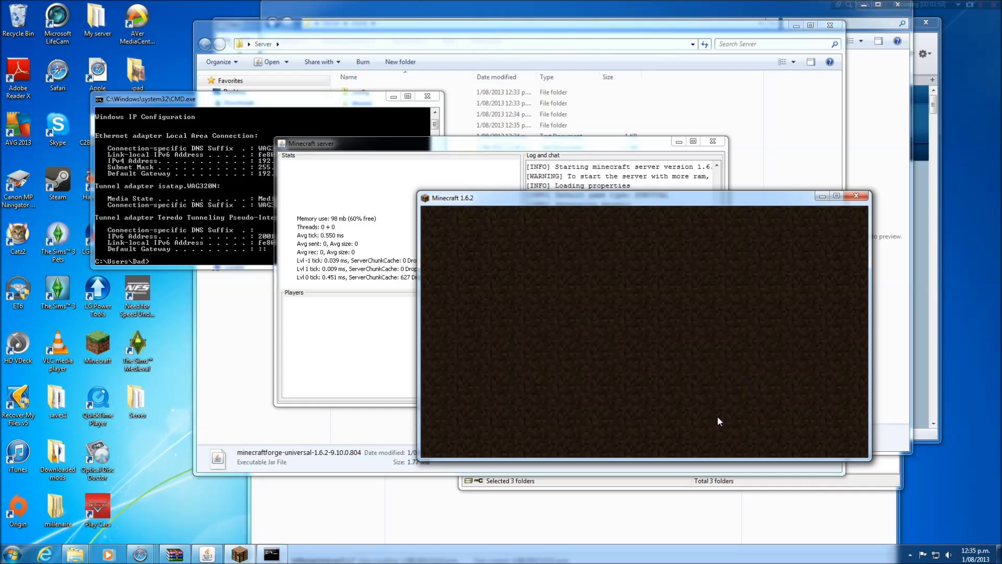
{"action": "left_click_drag", "start_coordinate": [638, 196], "coordinate": [164, 66]}
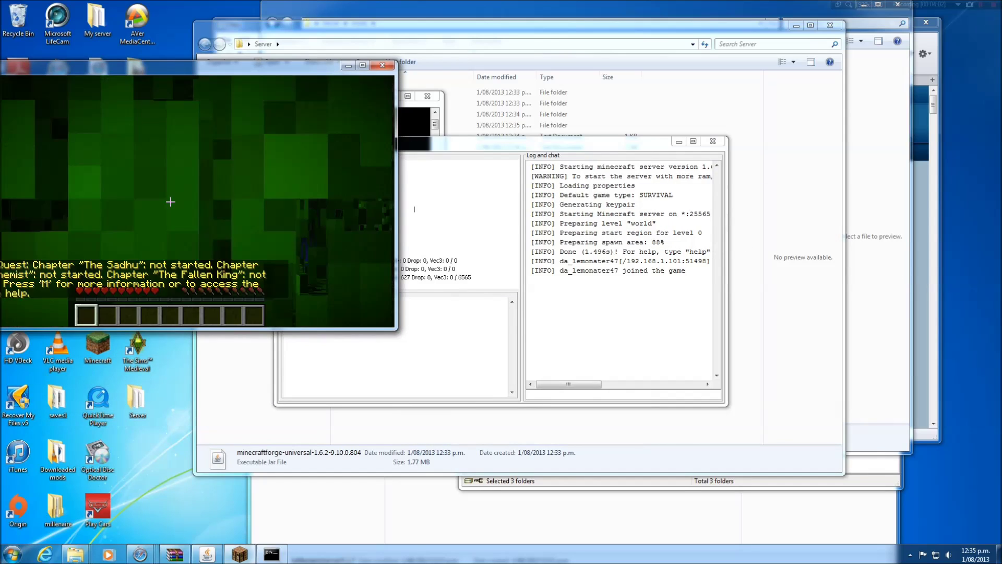
{"action": "key", "text": "Escape"}
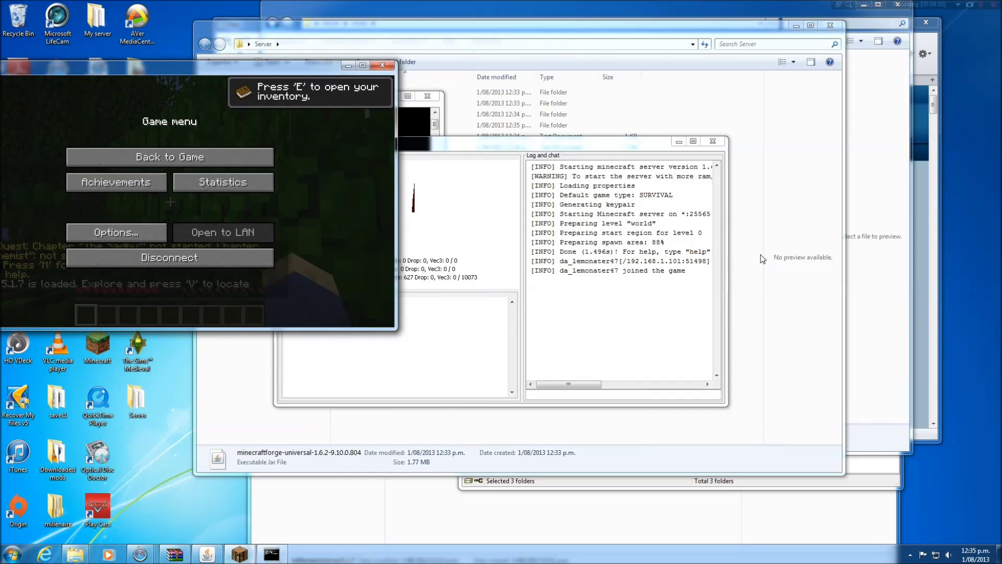
{"action": "left_click", "coordinate": [936, 269]}
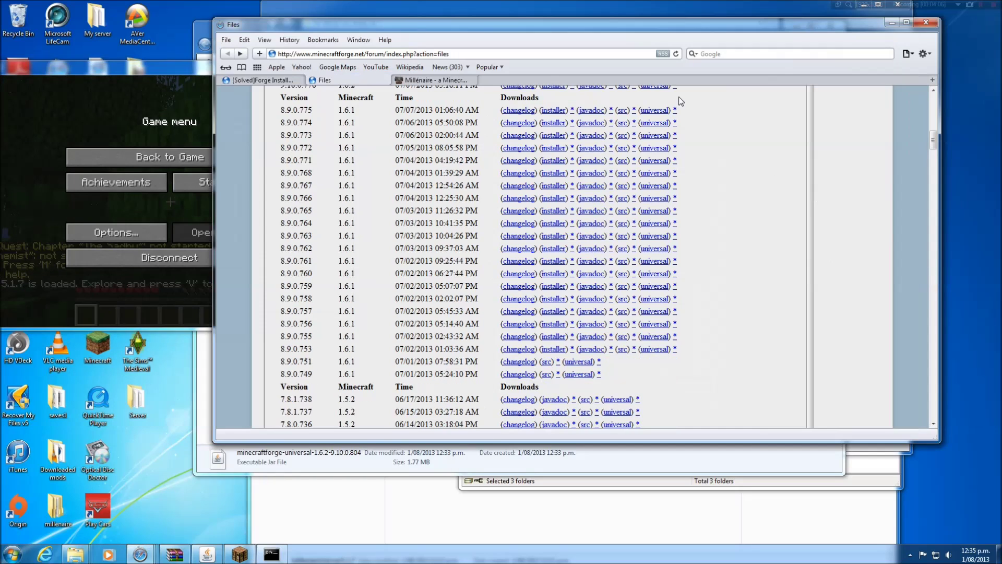
From the Millénaire download page, open a new Safari tab and start an 'ip address' search
{"action": "left_click", "coordinate": [441, 81]}
{"action": "left_click", "coordinate": [229, 40]}
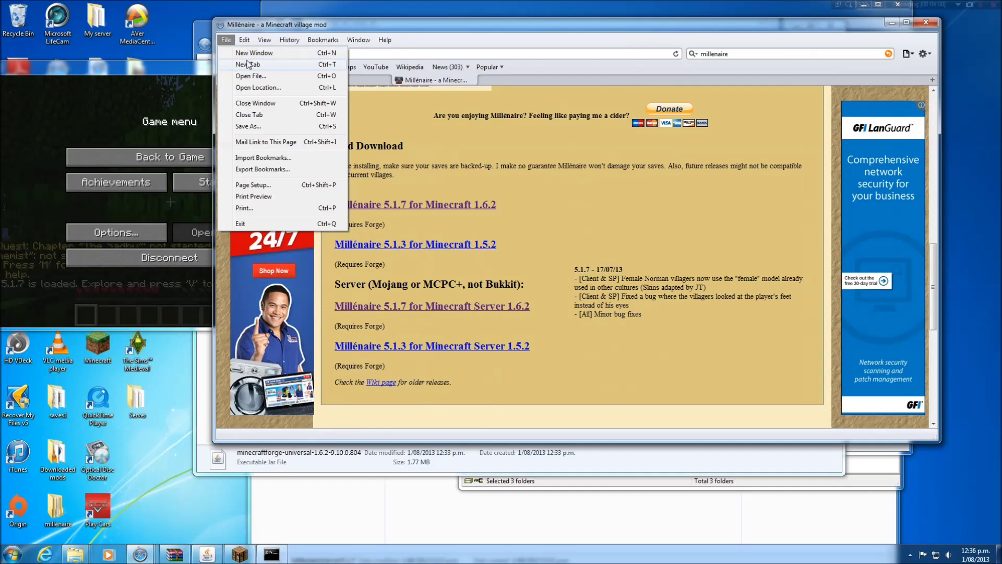
{"action": "left_click", "coordinate": [248, 62]}
{"action": "left_click", "coordinate": [722, 58]}
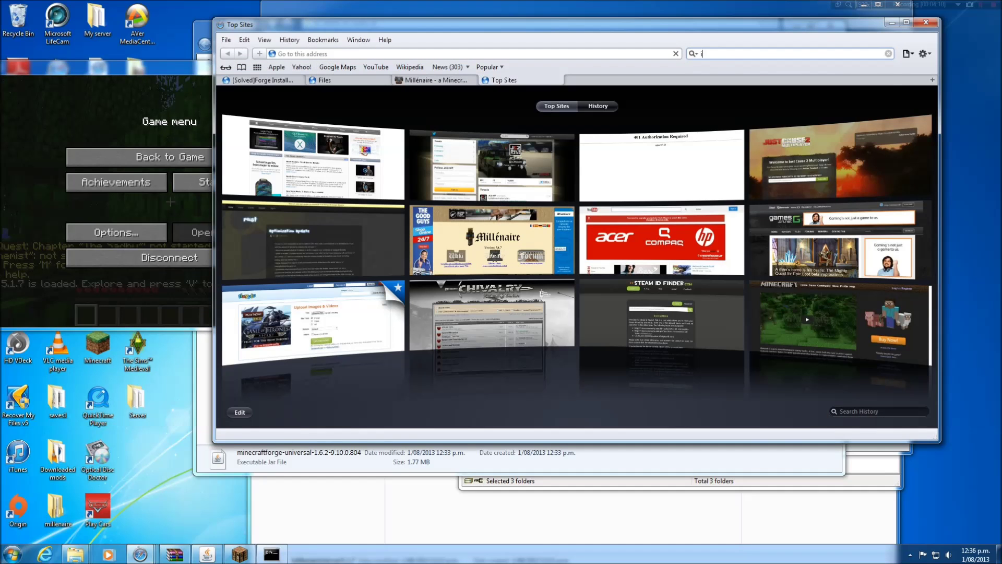
{"action": "type", "text": "ip addr"}
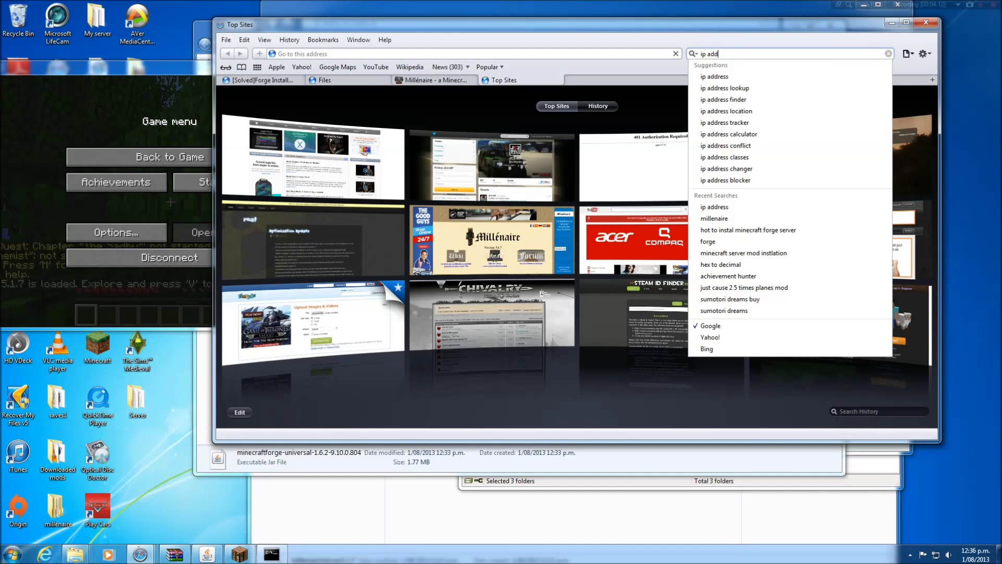
{"action": "type", "text": "ess"}
Reposition the Safari window and return to the running Minecraft game
{"action": "mouse_move", "coordinate": [696, 32]}
{"action": "left_mouse_down"}
{"action": "mouse_move", "coordinate": [765, 35]}
{"action": "mouse_move", "coordinate": [702, 67]}
{"action": "left_mouse_up"}
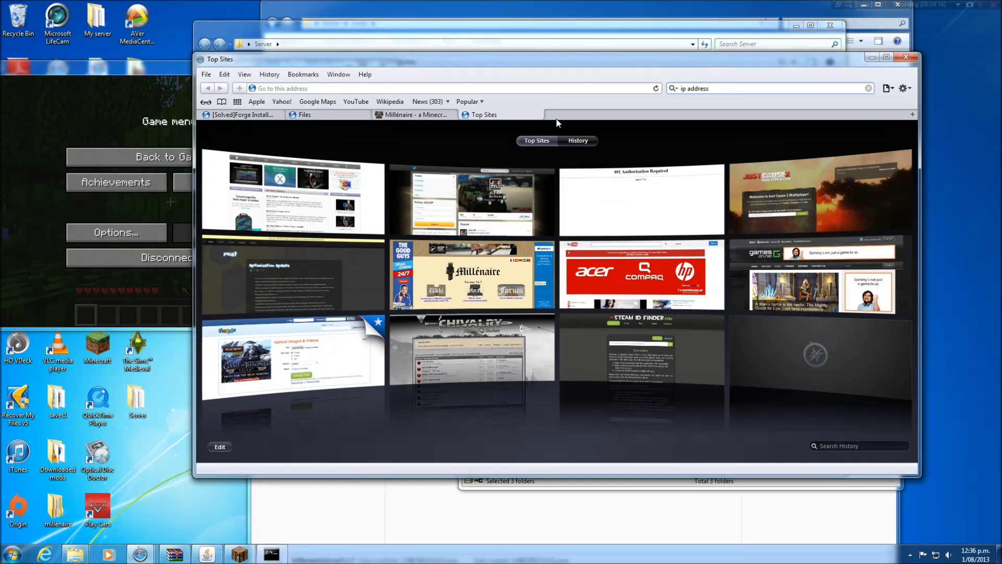
{"action": "left_click_drag", "start_coordinate": [479, 58], "coordinate": [549, 68]}
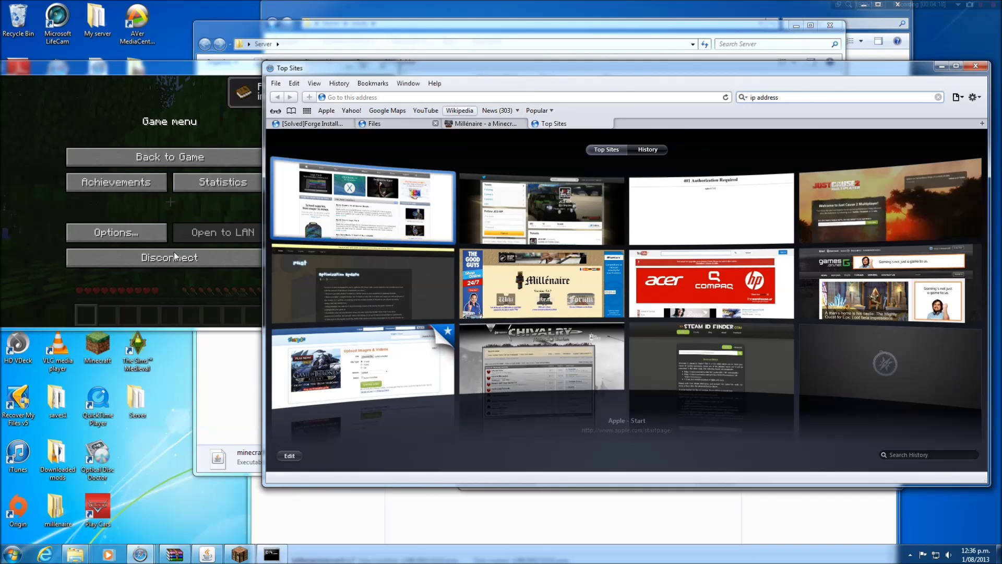
{"action": "left_click", "coordinate": [172, 160]}
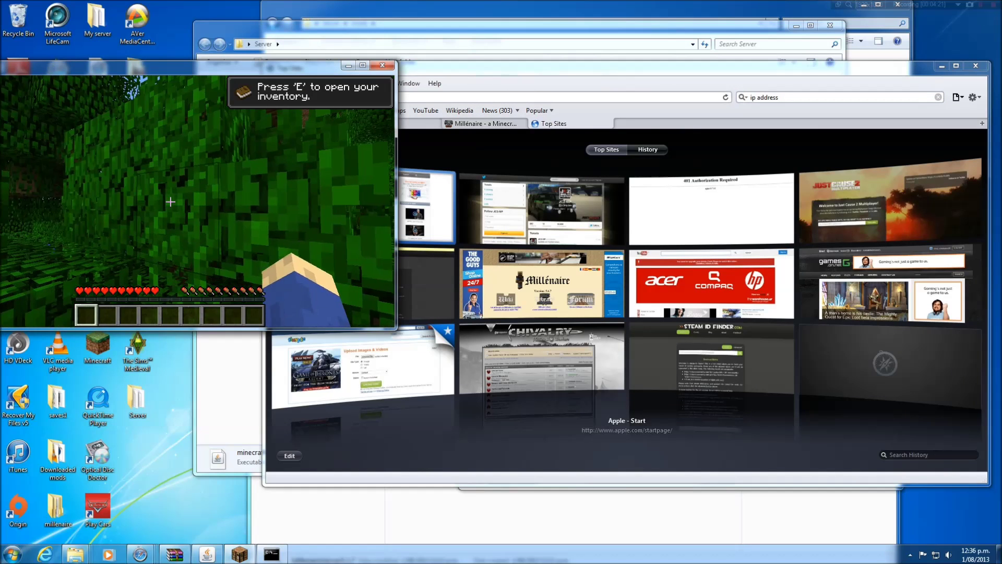
Disconnect, then rejoin through Direct Connect at 192.168.1.101:25565 after correcting the port
{"action": "key", "text": "Escape"}
{"action": "left_click", "coordinate": [181, 257]}
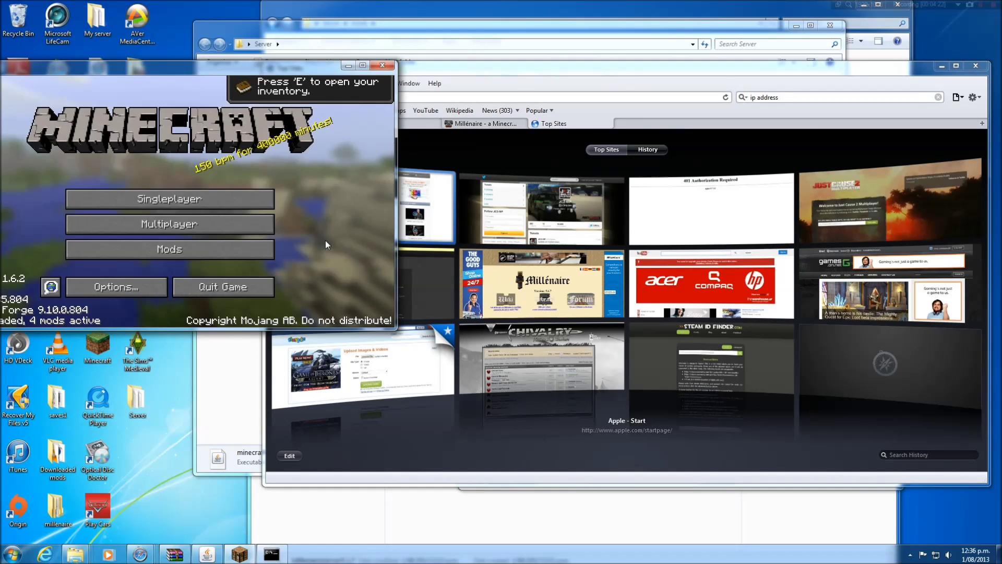
{"action": "left_click", "coordinate": [205, 224]}
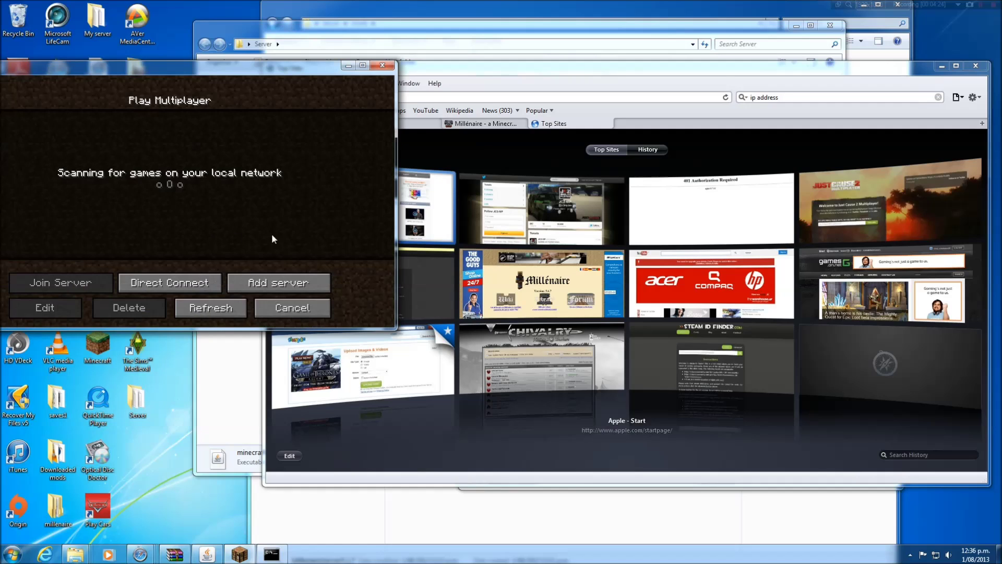
{"action": "left_click", "coordinate": [192, 277]}
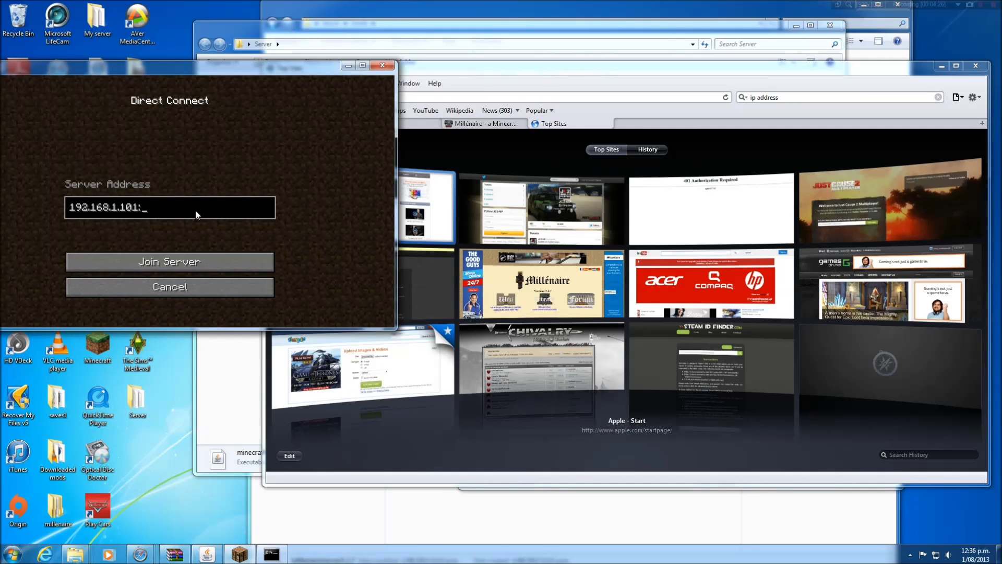
{"action": "type", "text": ":222"}
{"action": "key", "text": "BackSpace"}
{"action": "key", "text": "BackSpace"}
{"action": "type", "text": "556"}
{"action": "left_click", "coordinate": [221, 264]}
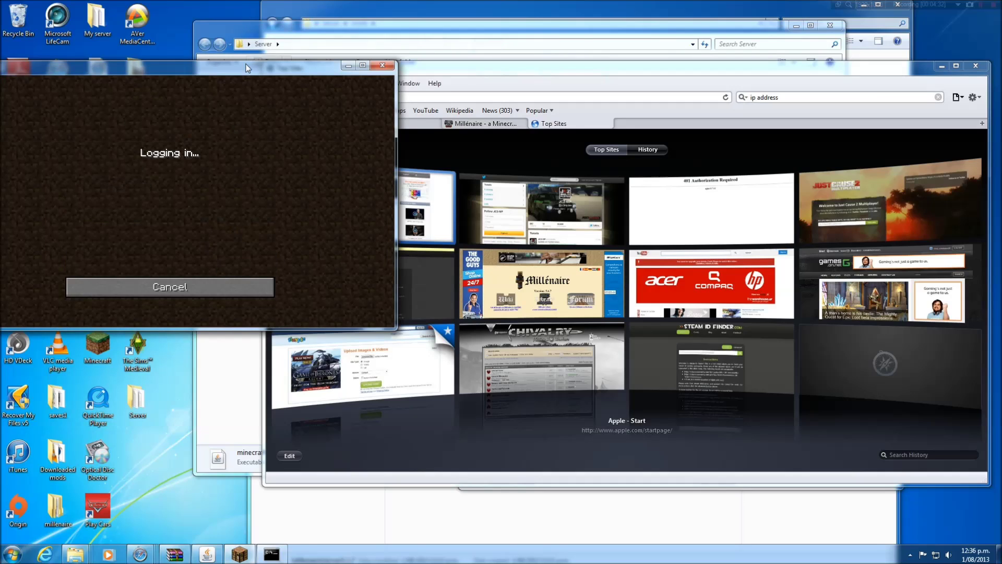
Rearrange the game and browser windows, bringing Minecraft back to the front
{"action": "left_click_drag", "start_coordinate": [247, 69], "coordinate": [265, 56]}
{"action": "left_click_drag", "start_coordinate": [557, 75], "coordinate": [462, 96]}
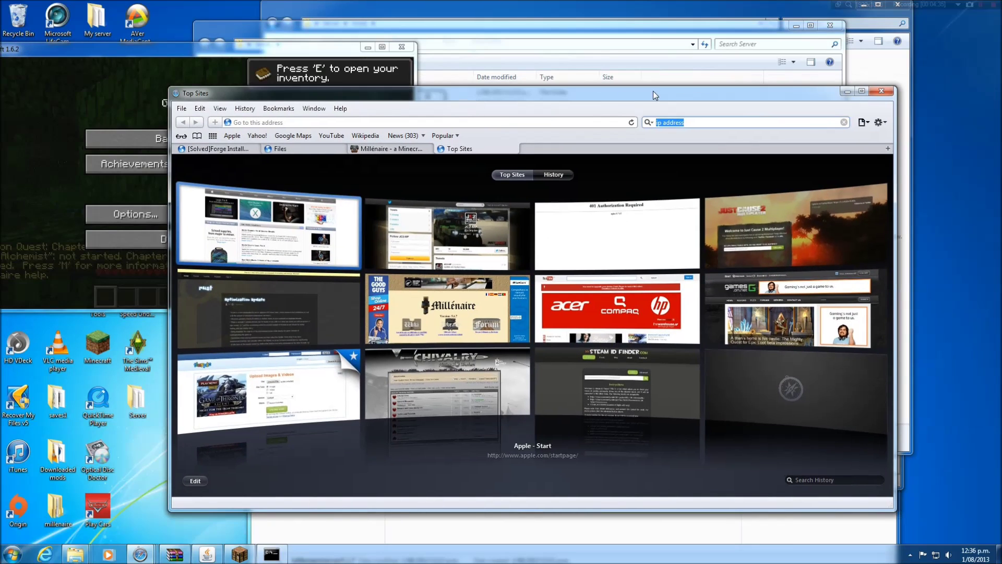
{"action": "left_click_drag", "start_coordinate": [653, 91], "coordinate": [658, 176]}
{"action": "left_click", "coordinate": [293, 52]}
{"action": "left_click_drag", "start_coordinate": [293, 52], "coordinate": [377, 47]}
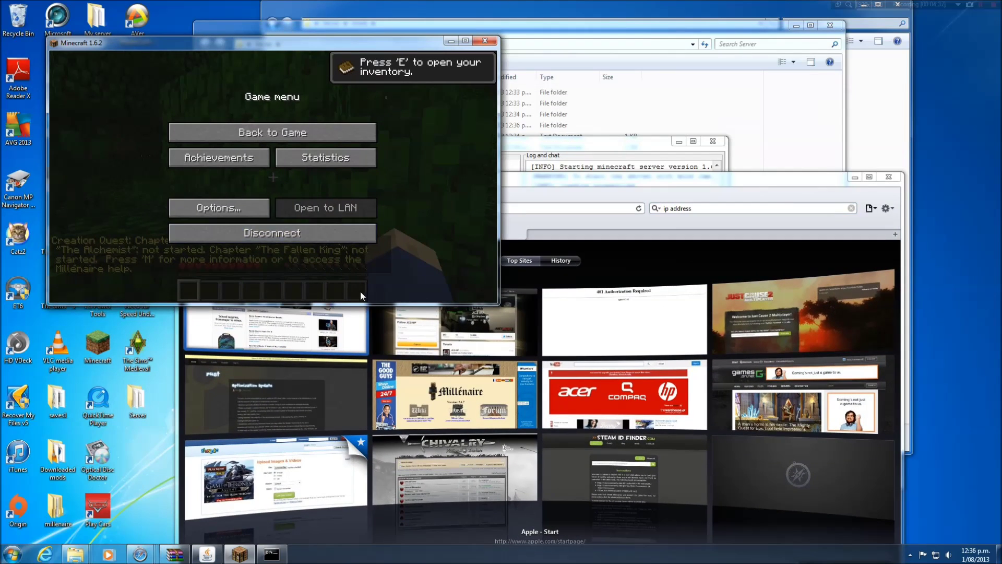
Resume play and walk out from the jungle trees down the beach toward a chicken
{"action": "left_click", "coordinate": [271, 134]}
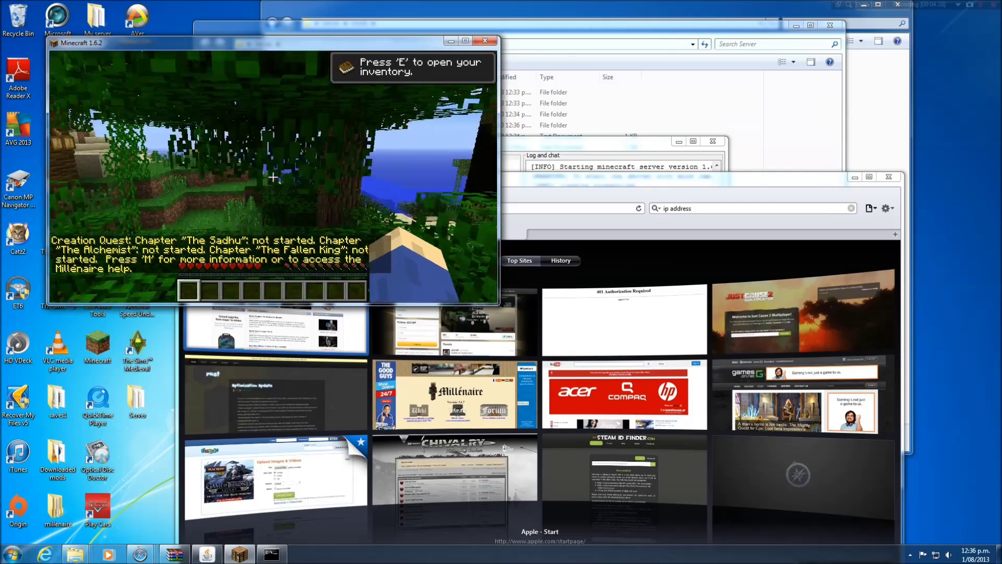
{"action": "key", "text": "w"}
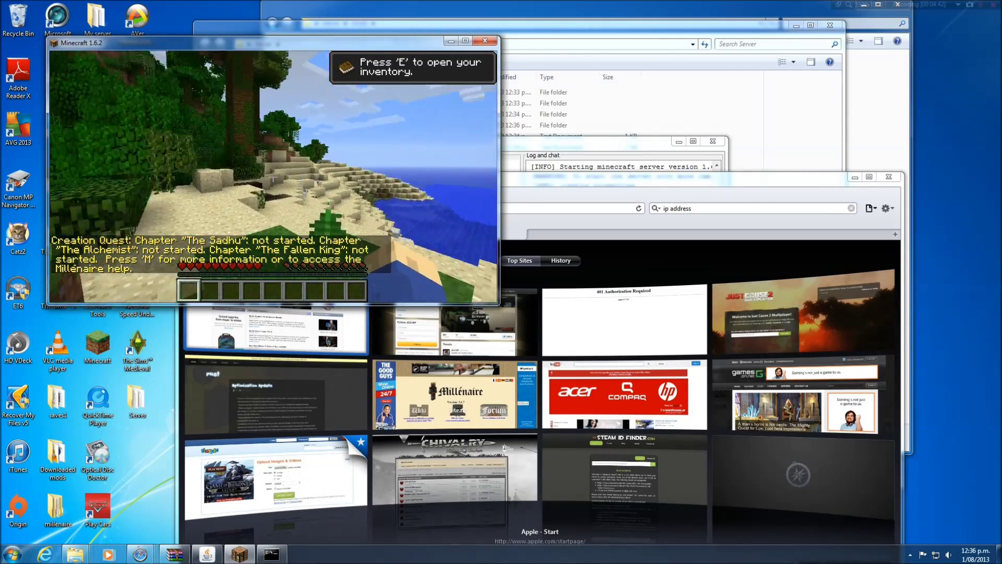
{"action": "key", "text": "w"}
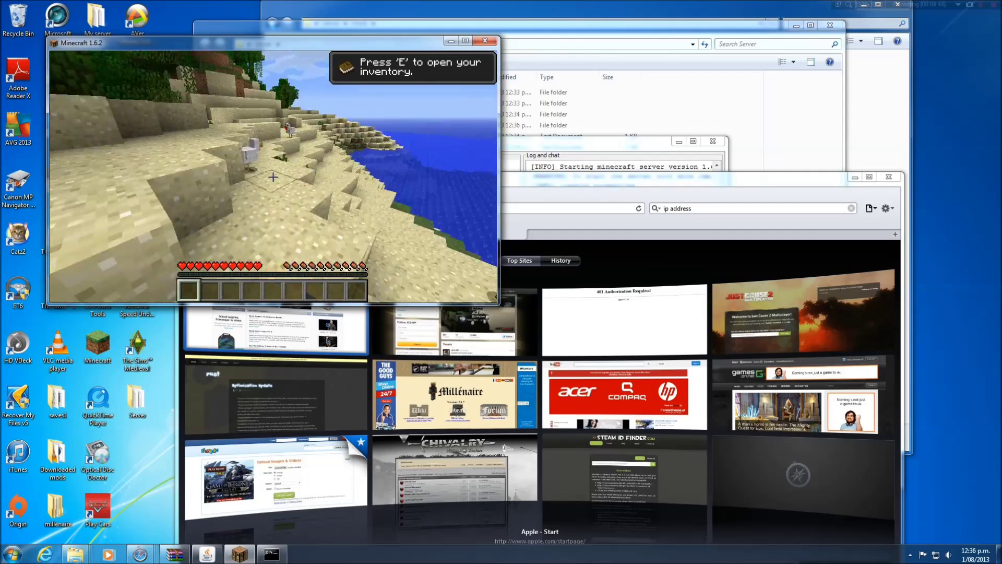